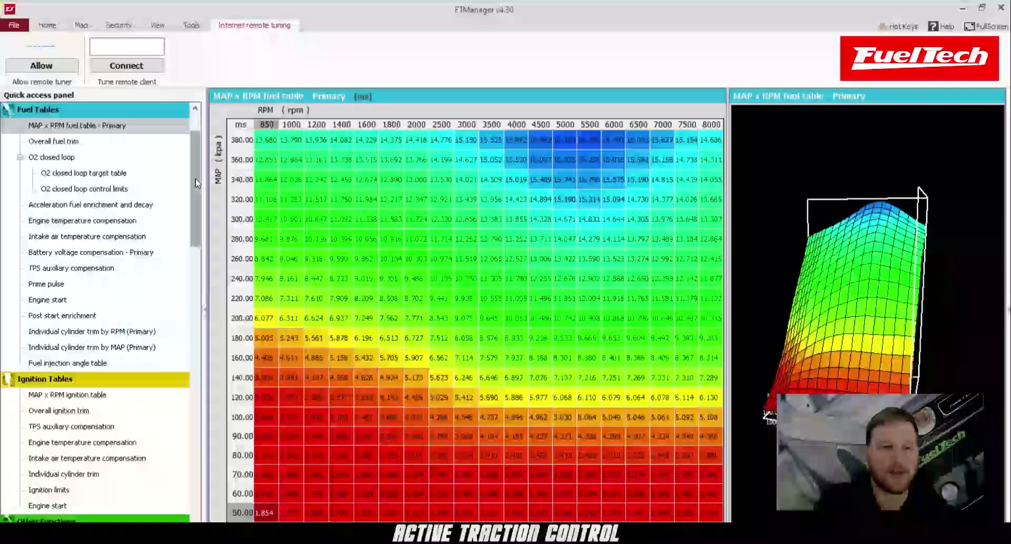
Step: Tick Active traction control on the Map options page
left_click_drag(195, 183, 194, 326)
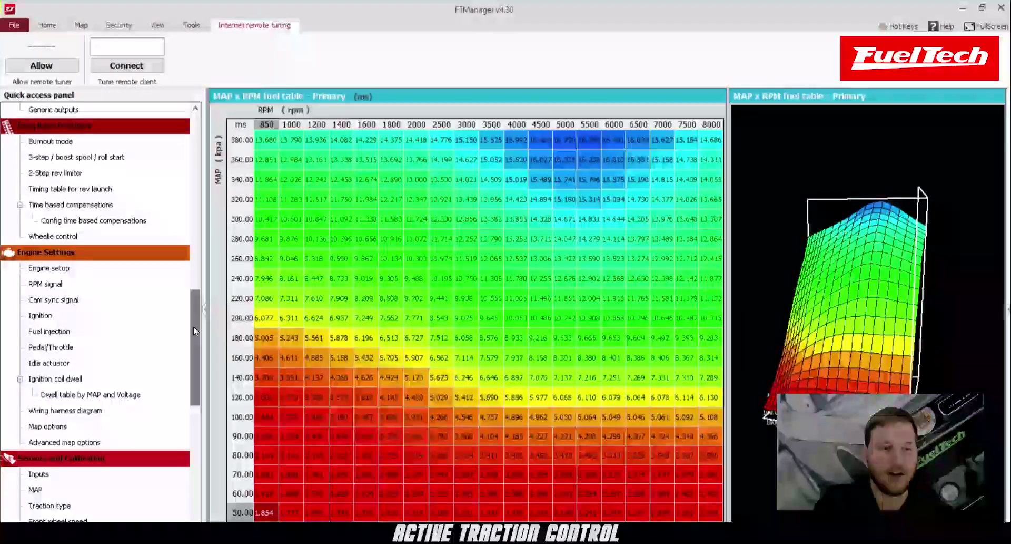
left_click(47, 426)
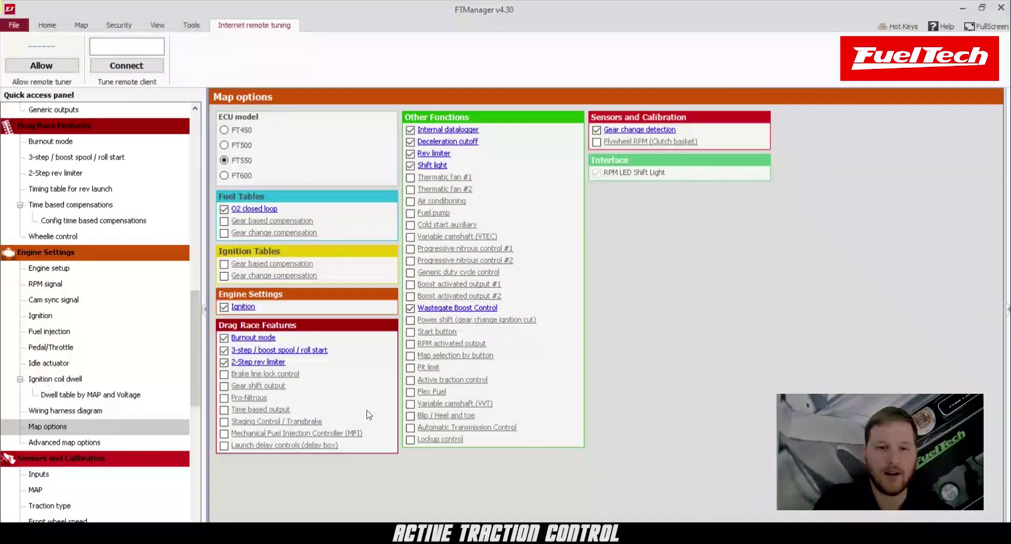
left_click(411, 379)
left_click_drag(198, 307, 201, 344)
Step: Assign white-wire input #13 as Wheel speed front left
left_click(42, 383)
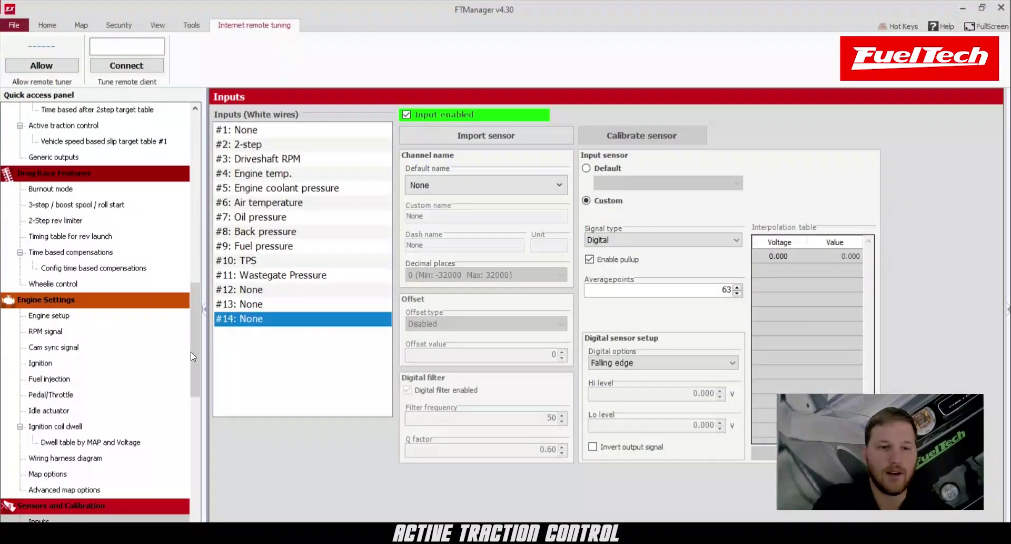
left_click(258, 302)
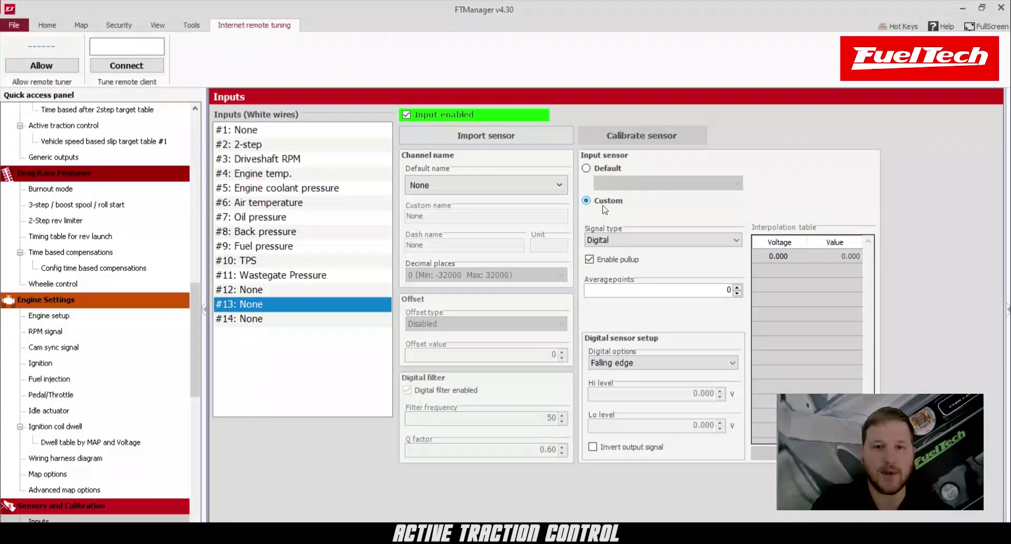
left_click(561, 186)
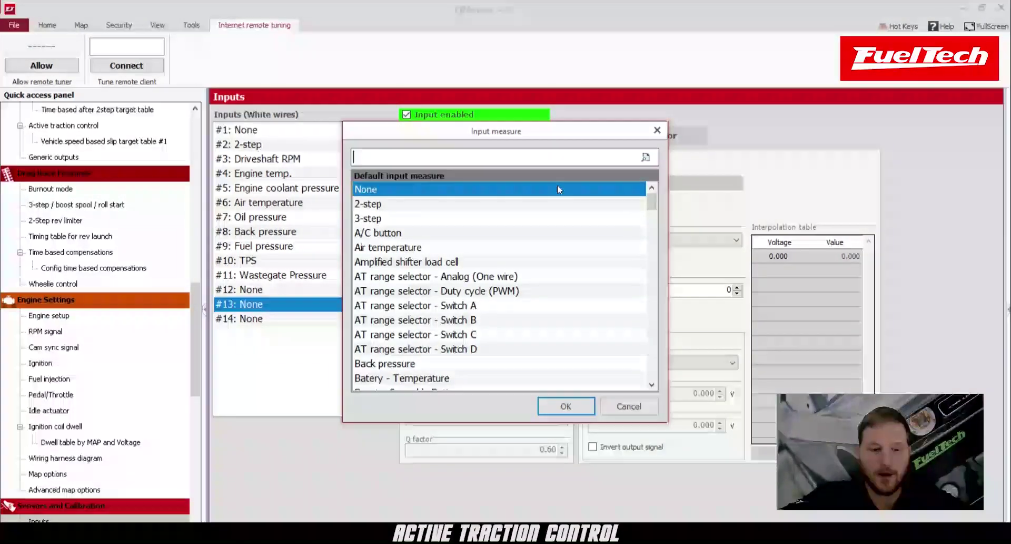
type("whe")
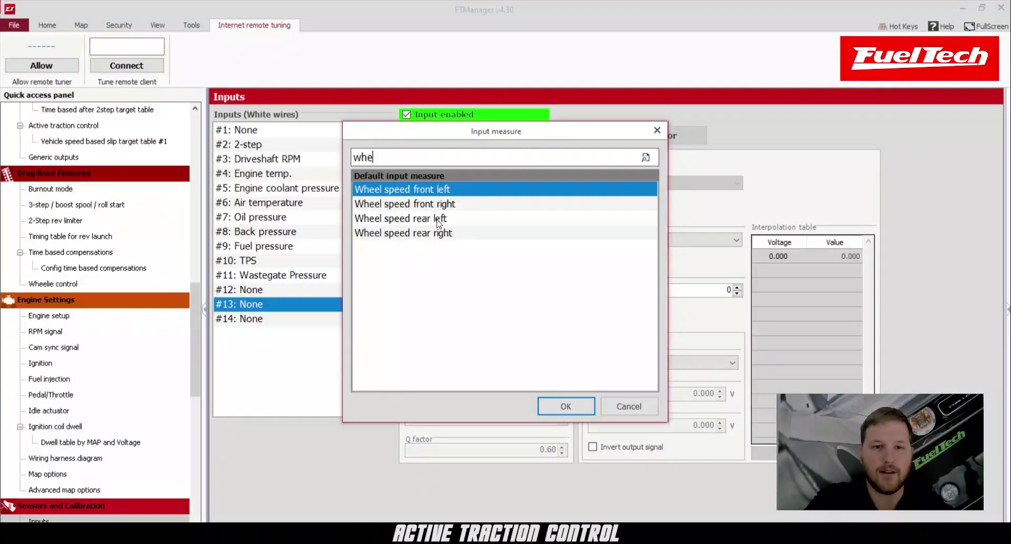
left_click(565, 405)
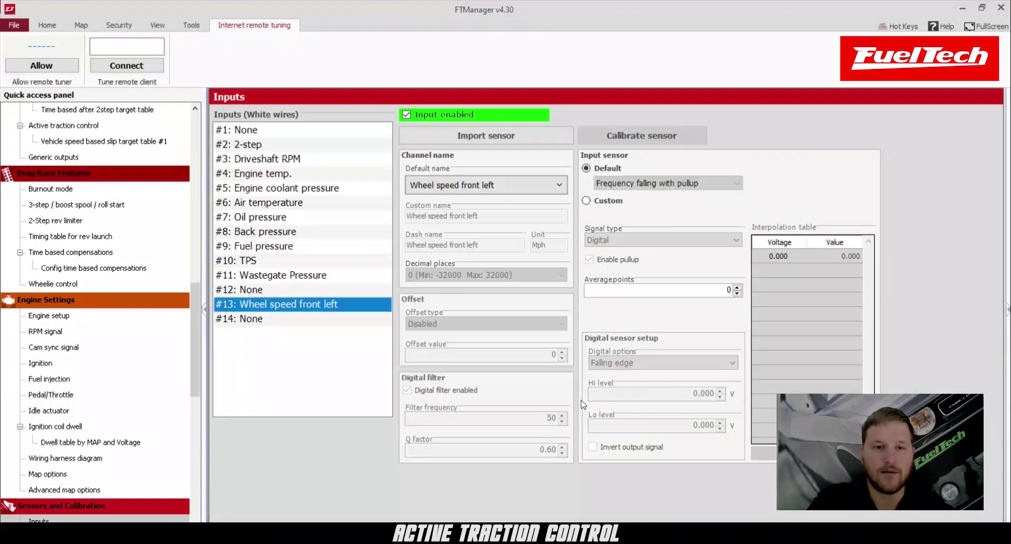
Step: Assign white-wire input #14 as Wheel speed rear left
left_click(283, 316)
left_click(498, 180)
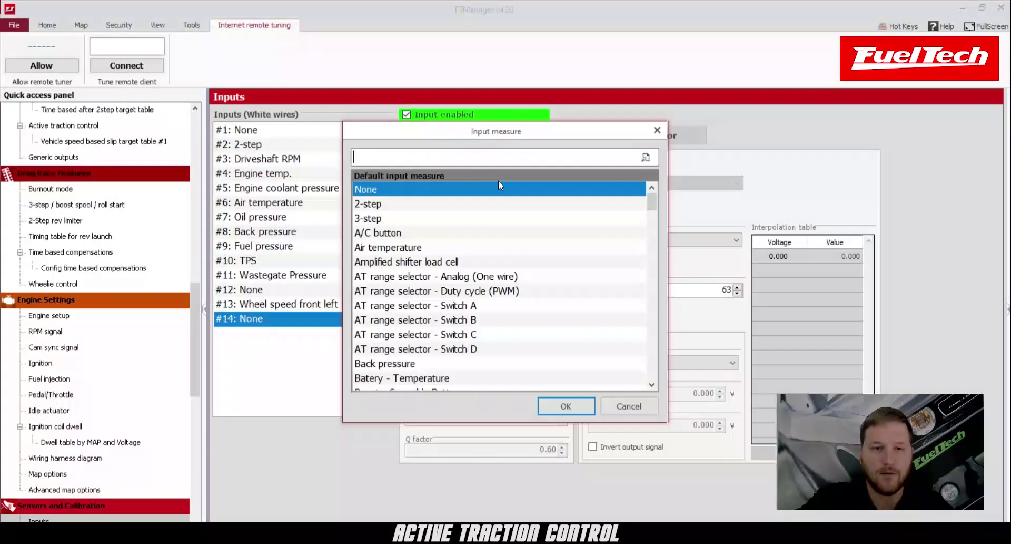
type("whe")
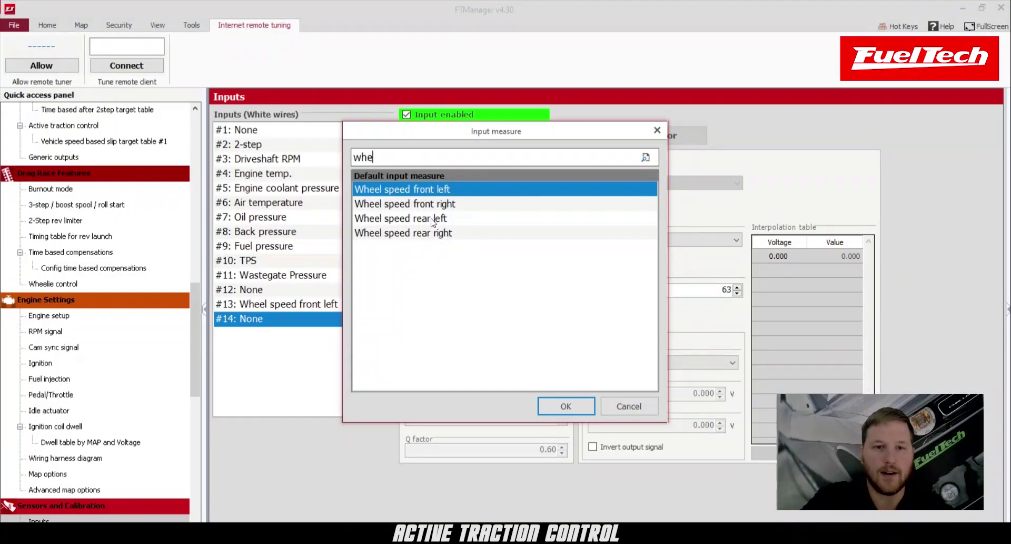
left_click(464, 218)
left_click(559, 405)
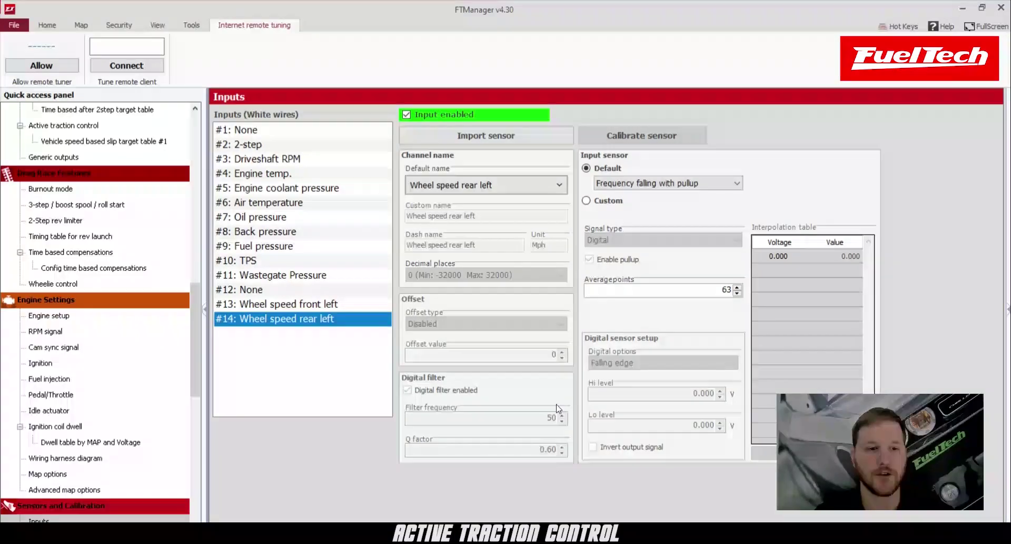
Step: Check the Rear traction type, then view Front wheel speed: 25 teeth, 17 in, 245/45 tyre
scroll(195, 349, "down", 3)
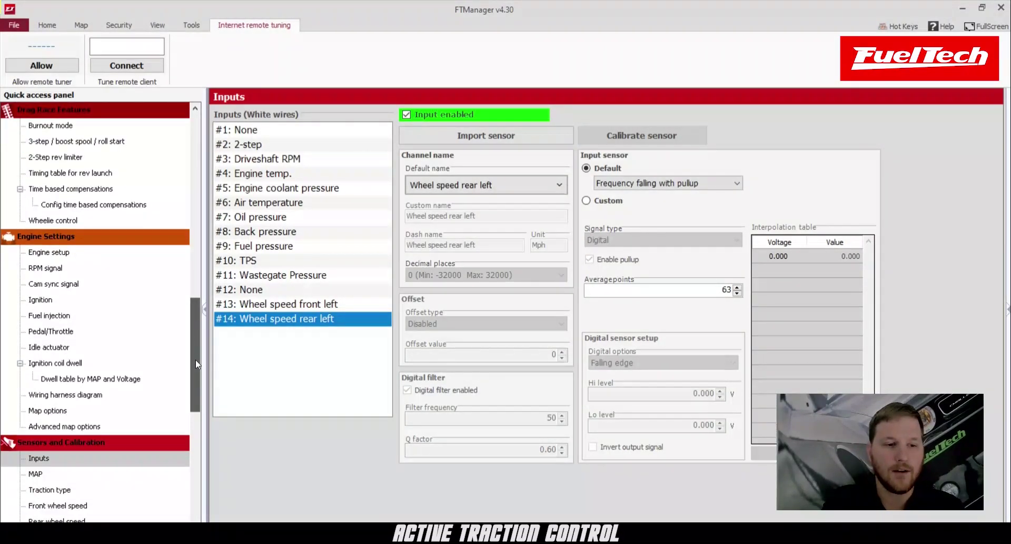
left_click(59, 428)
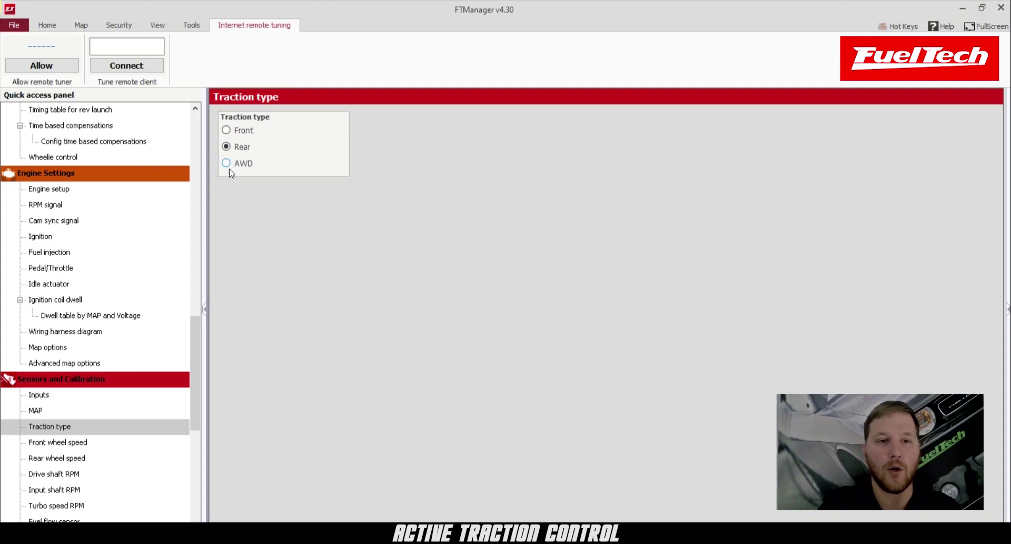
left_click(67, 448)
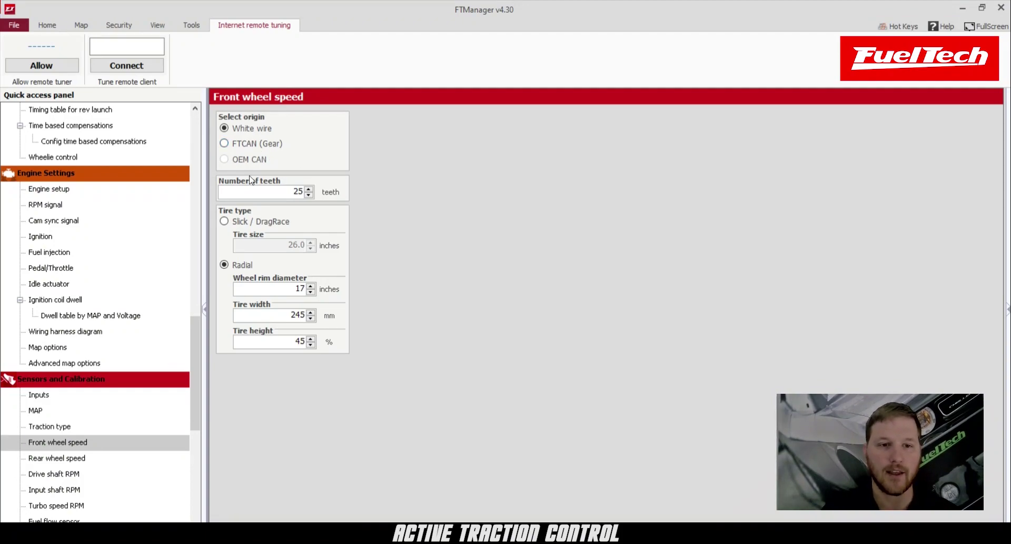
Step: Review the front wheel's 25 teeth, 17-inch rim and 245 mm tyre width
left_click_drag(283, 192, 317, 192)
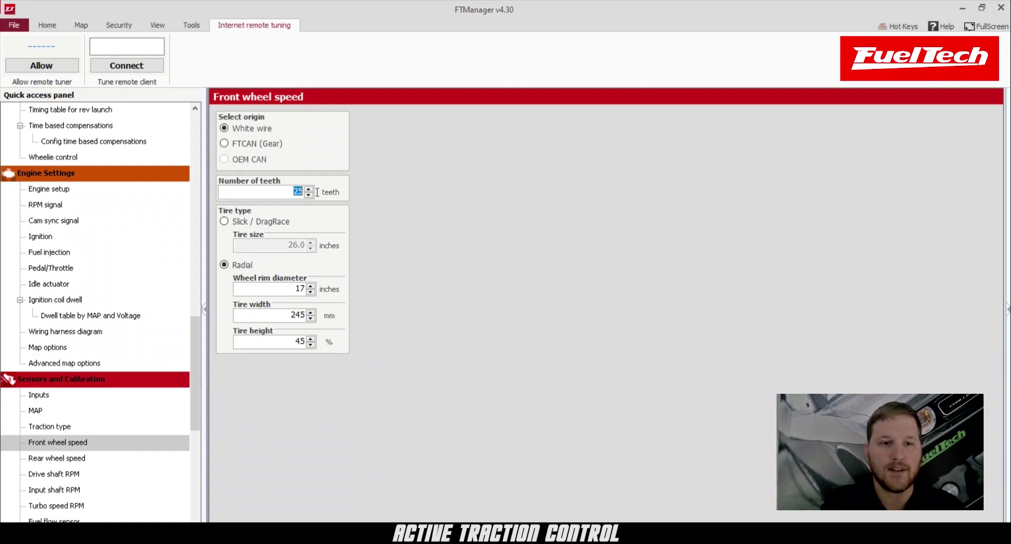
left_click(292, 292)
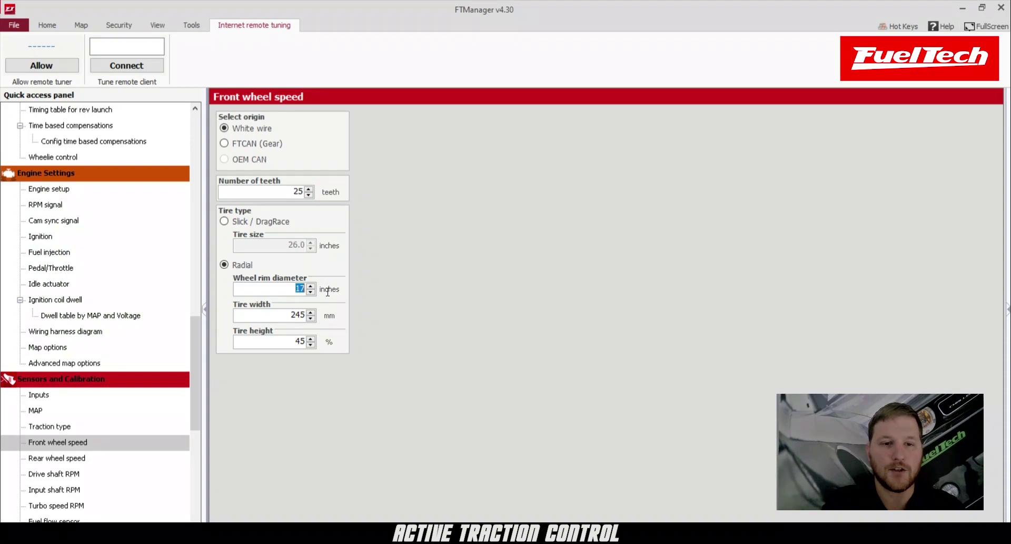
left_click_drag(282, 316, 315, 340)
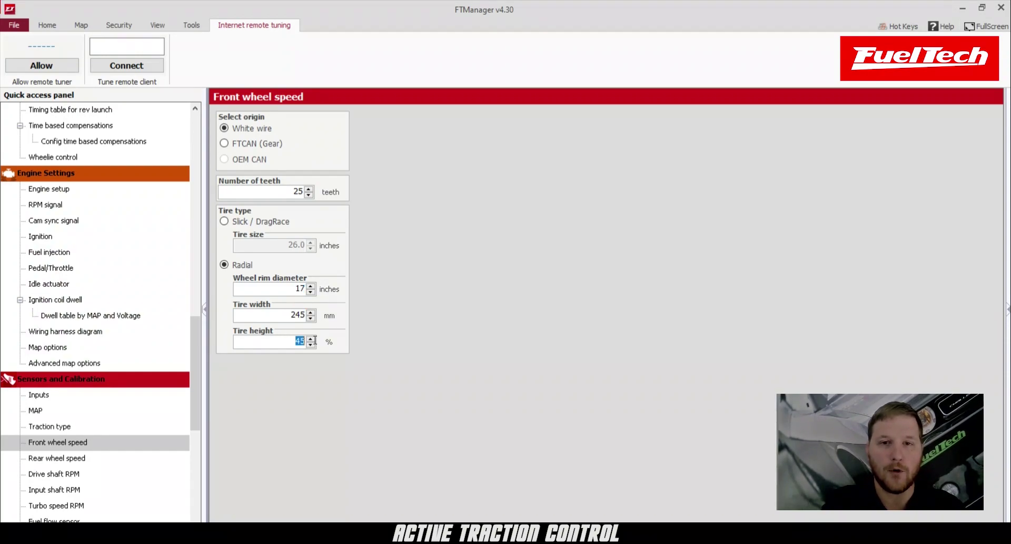
Step: Show Rear wheel speed settings: 25 teeth, 15-inch rim, 275 mm width, 60% height
left_click(77, 458)
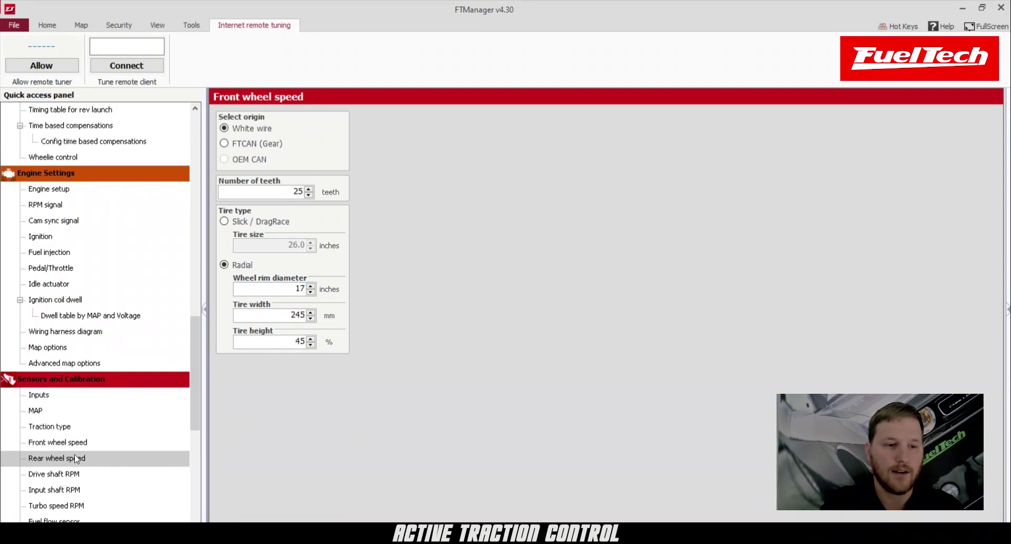
double_click(284, 189)
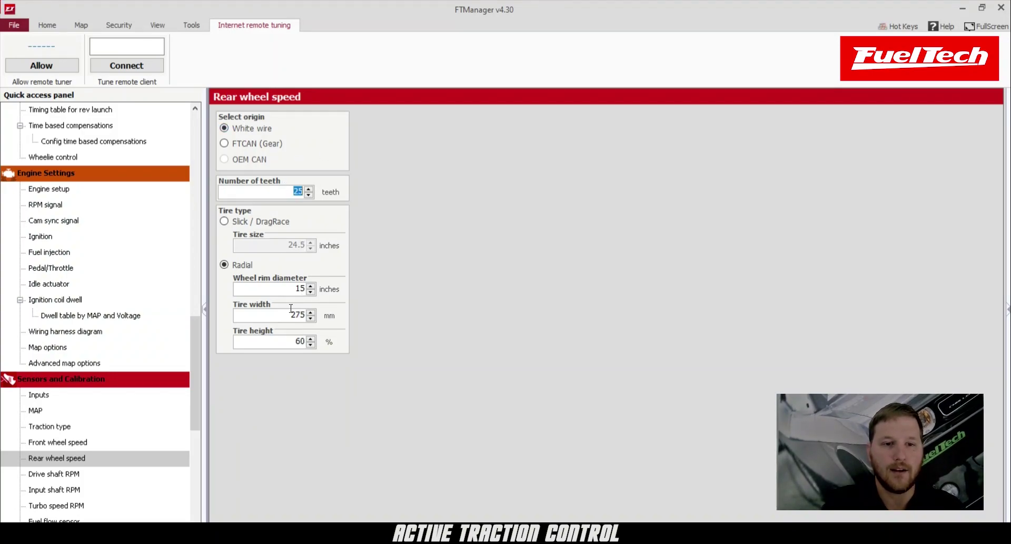
double_click(283, 289)
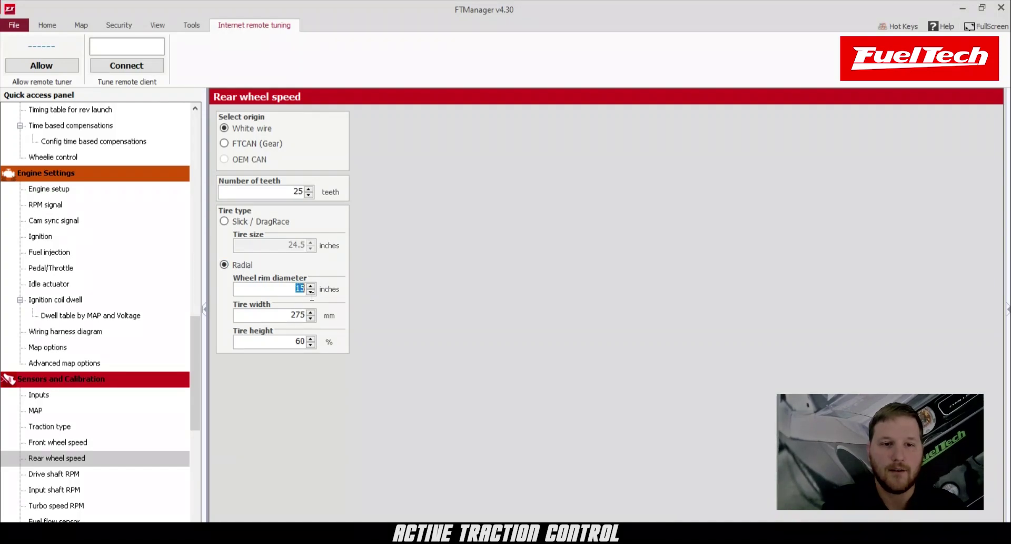
double_click(276, 320)
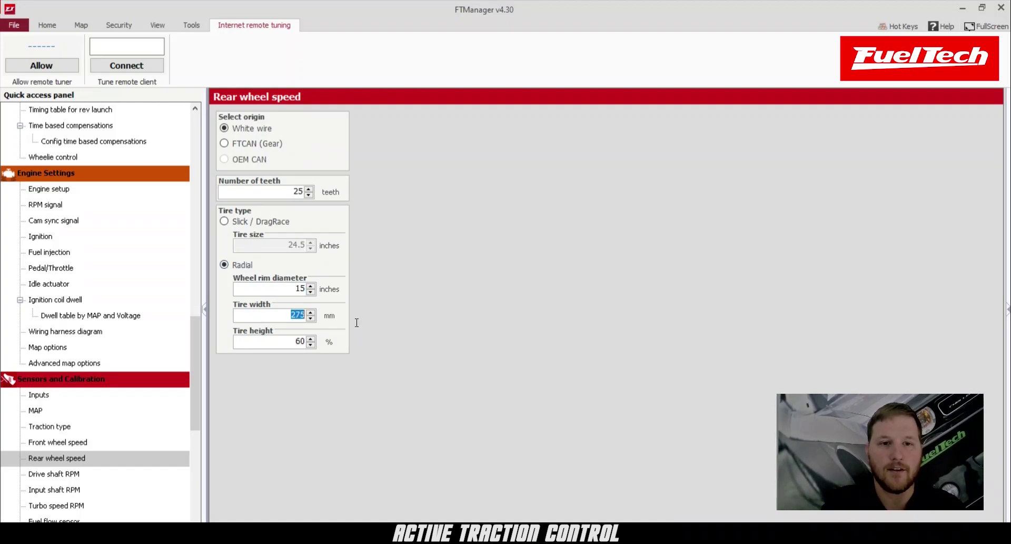
double_click(288, 342)
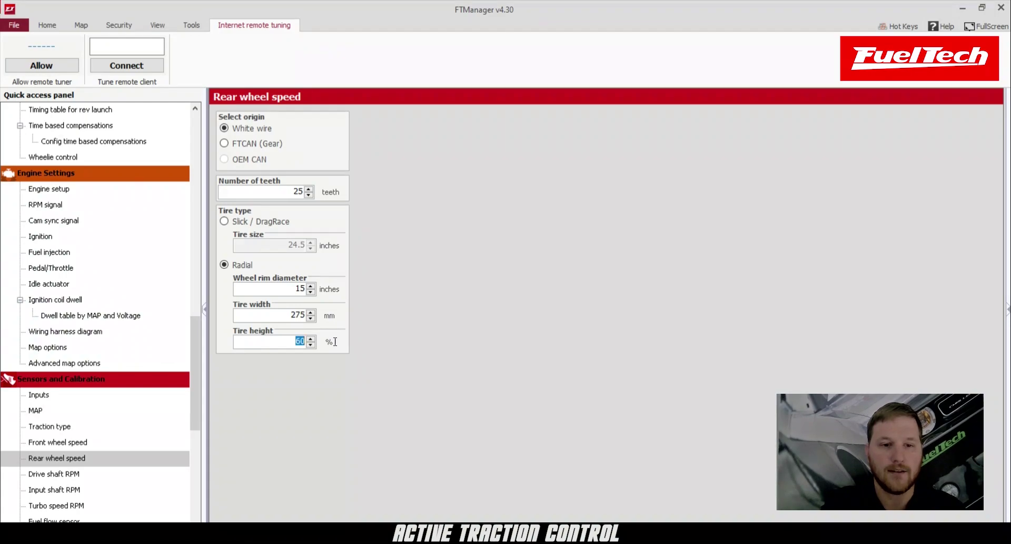
scroll(195, 368, "up", 4)
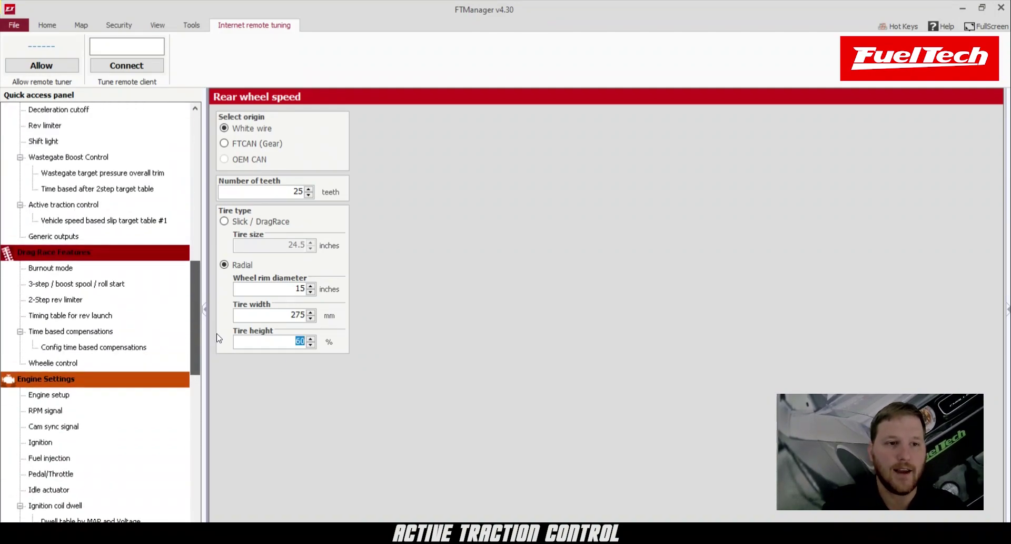
Step: Show Active traction control settings and keep Control mode at Vehicle speed based
scroll(132, 305, "up", 2)
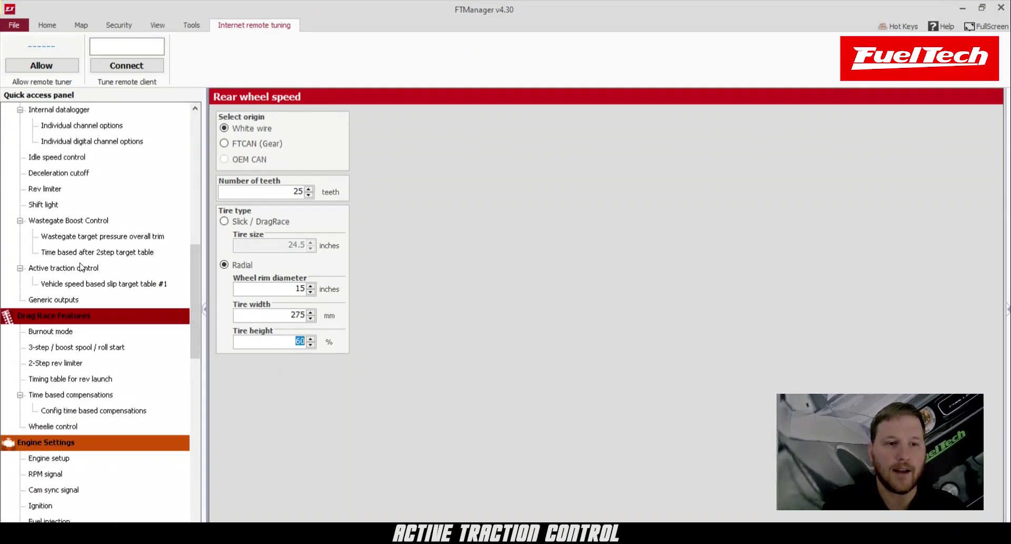
left_click(80, 265)
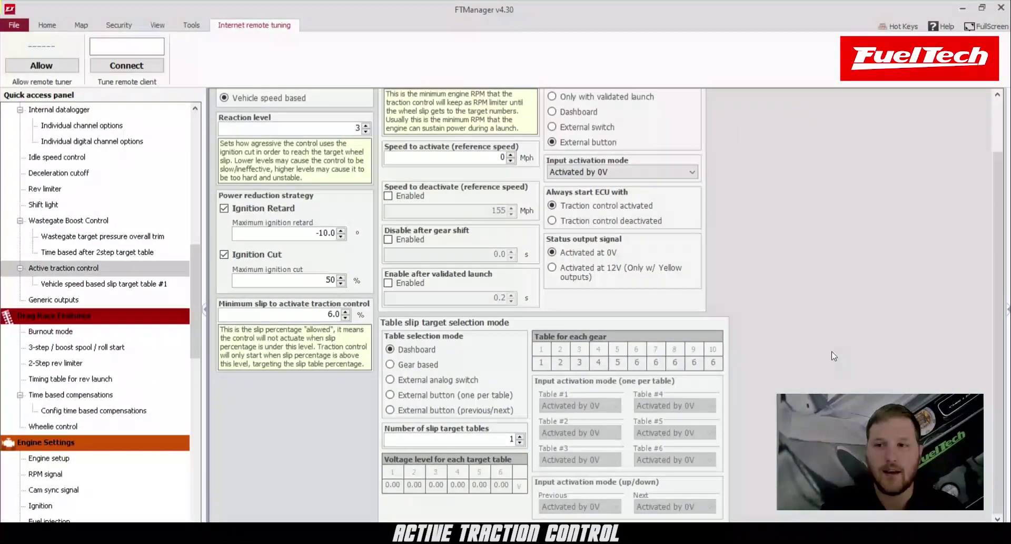
left_click_drag(997, 316, 994, 246)
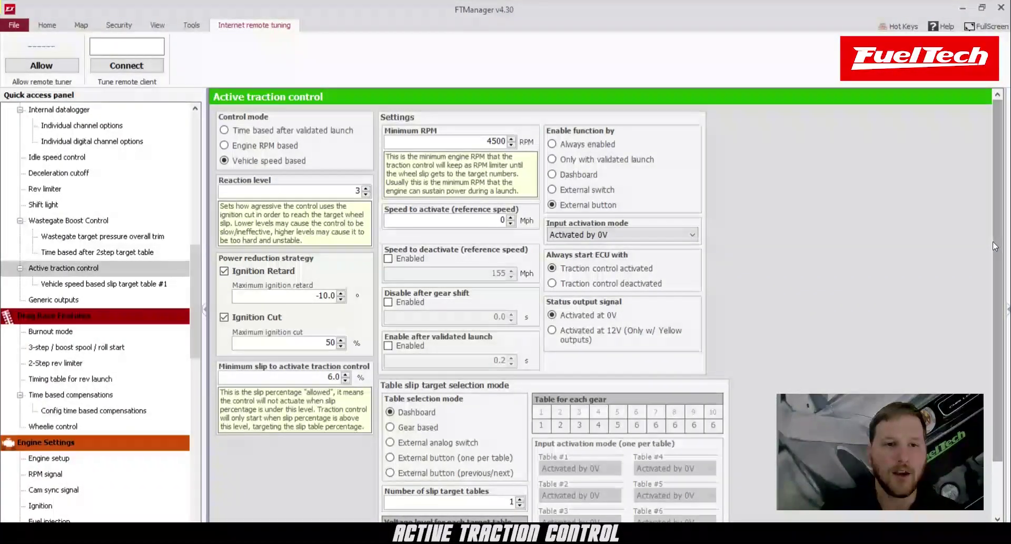
left_click(226, 133)
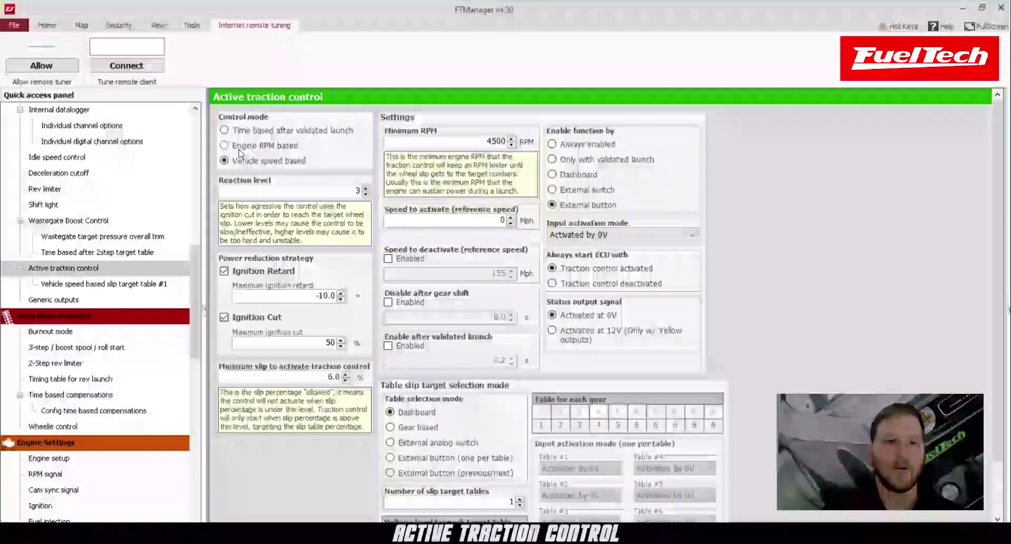
left_click(237, 145)
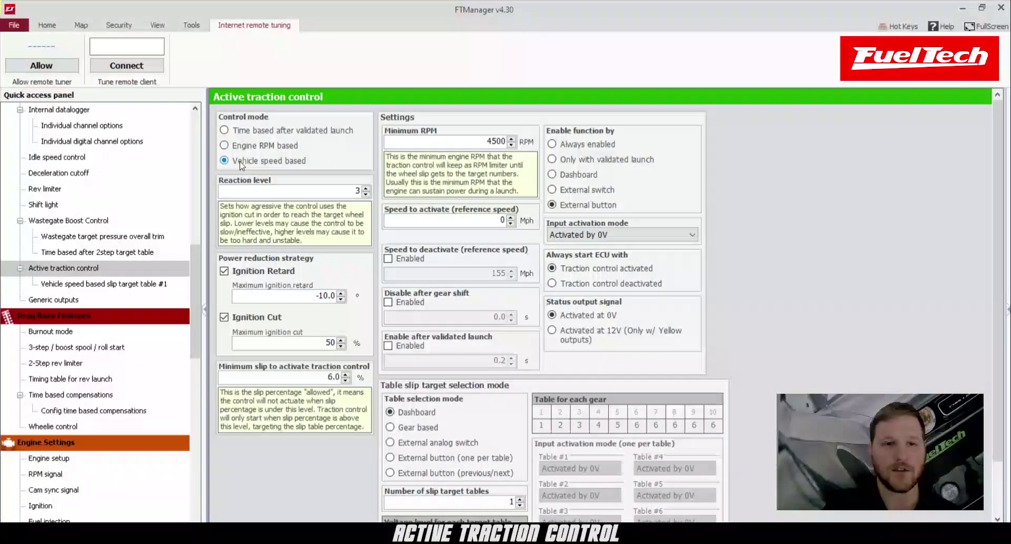
left_click(259, 165)
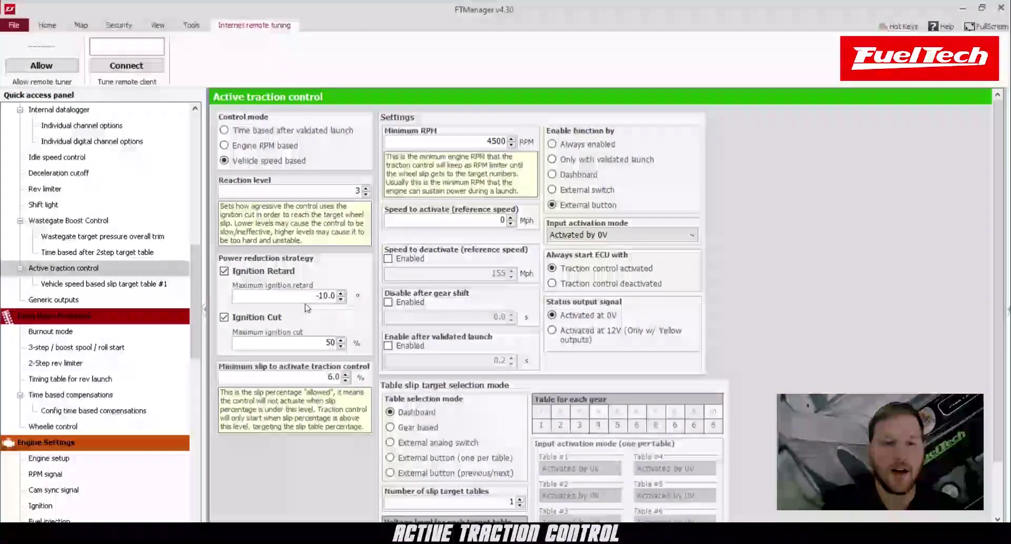
Step: Change maximum ignition retard to -15, leaving ignition cut at 50% and minimum slip 6.0%
left_click_drag(315, 296, 360, 298)
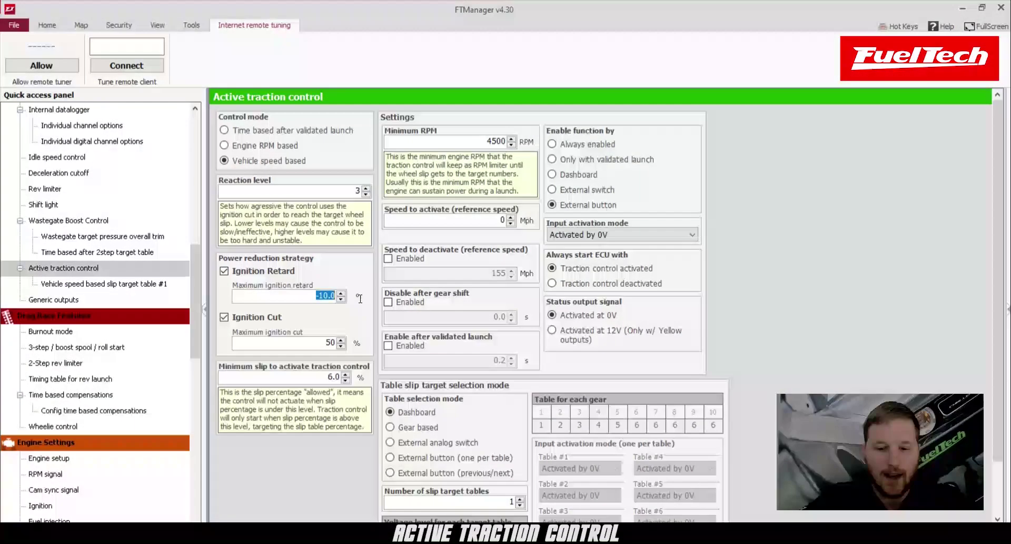
type("-15")
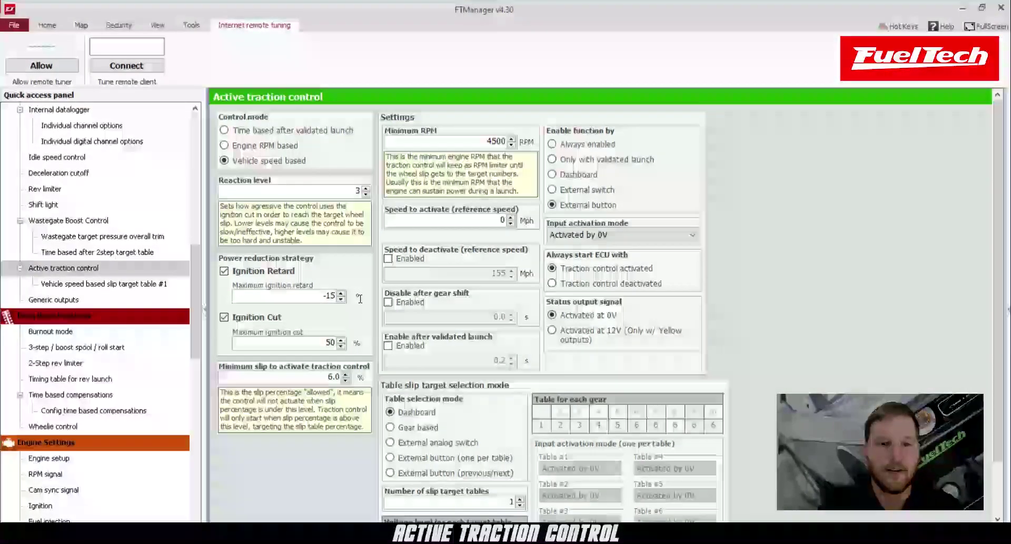
double_click(312, 347)
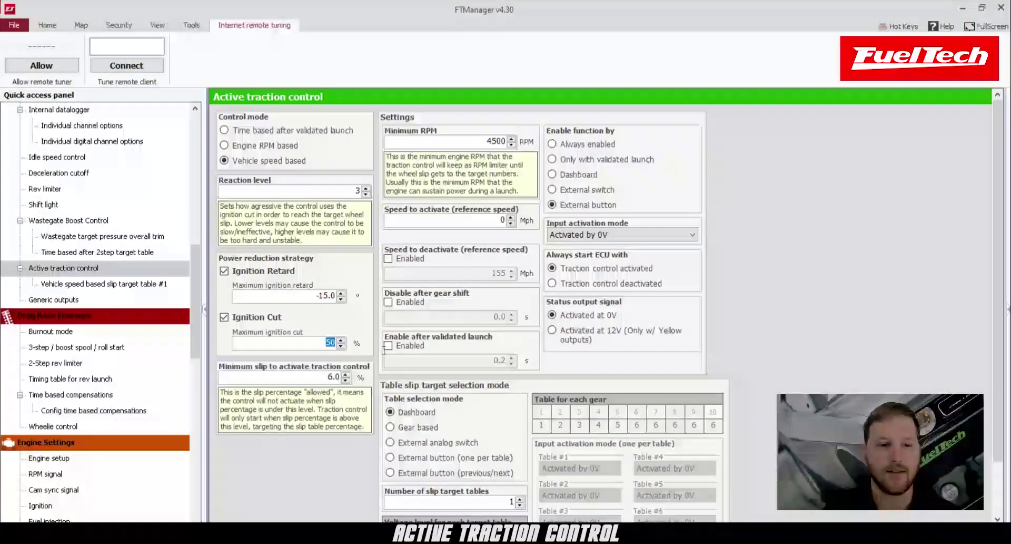
key("Tab")
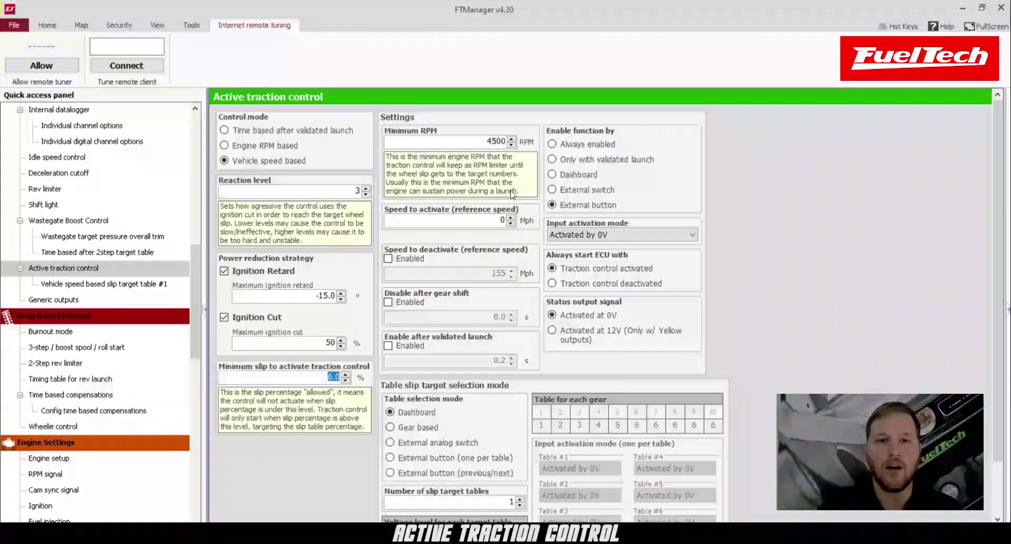
double_click(495, 141)
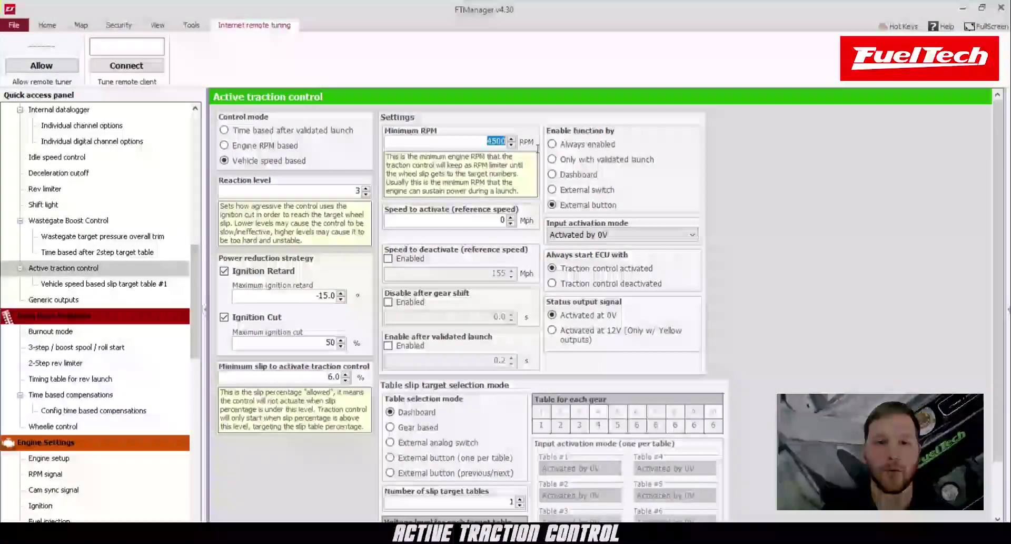
left_click(446, 219)
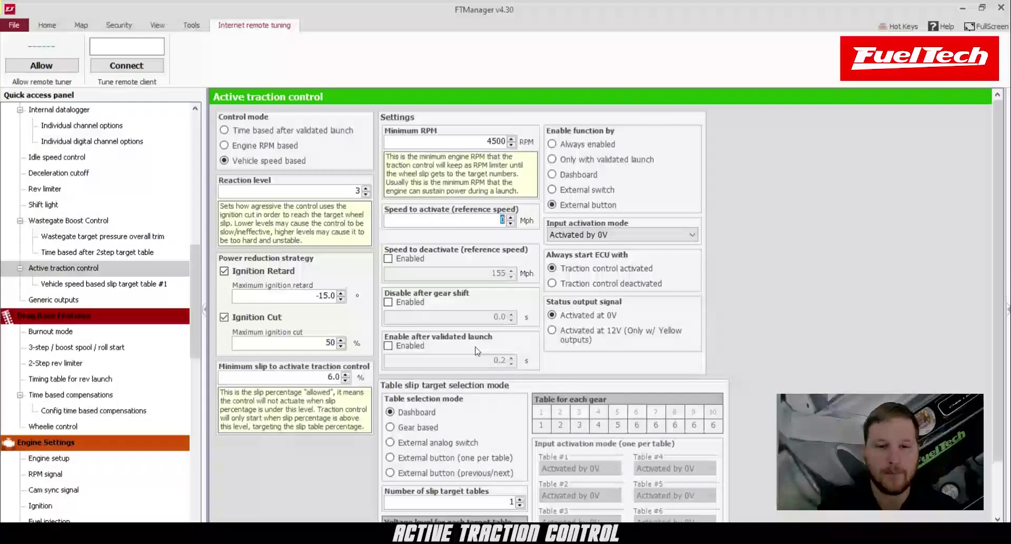
scroll(505, 369, "down", 1)
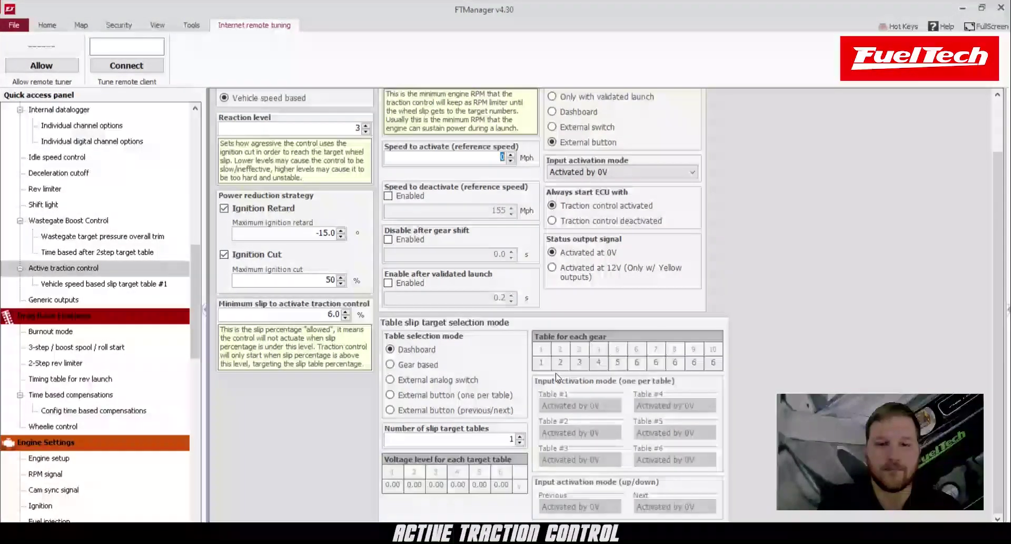
scroll(611, 158, "up", 2)
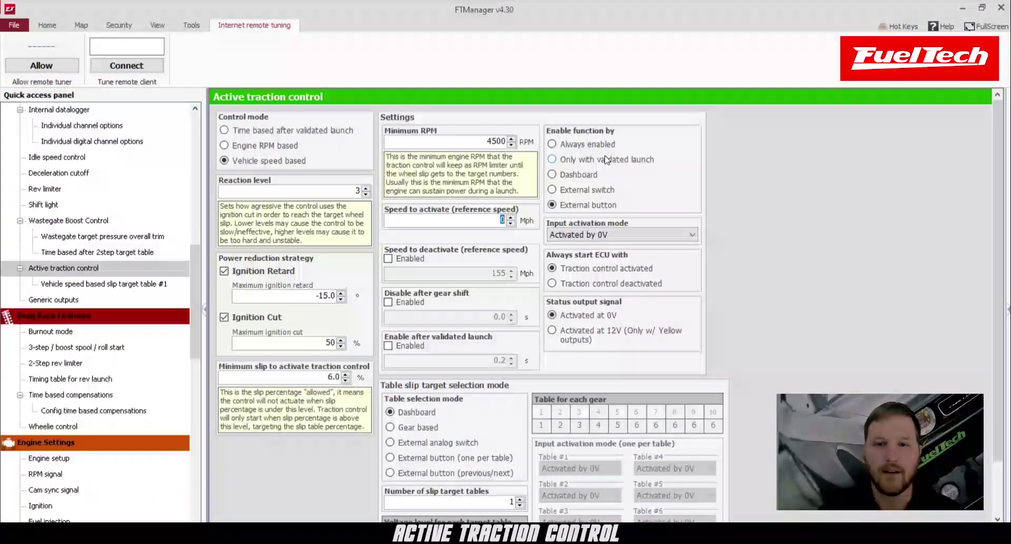
Step: Set Enable function by to Always enabled instead of an external button
left_click(553, 147)
left_click(552, 145)
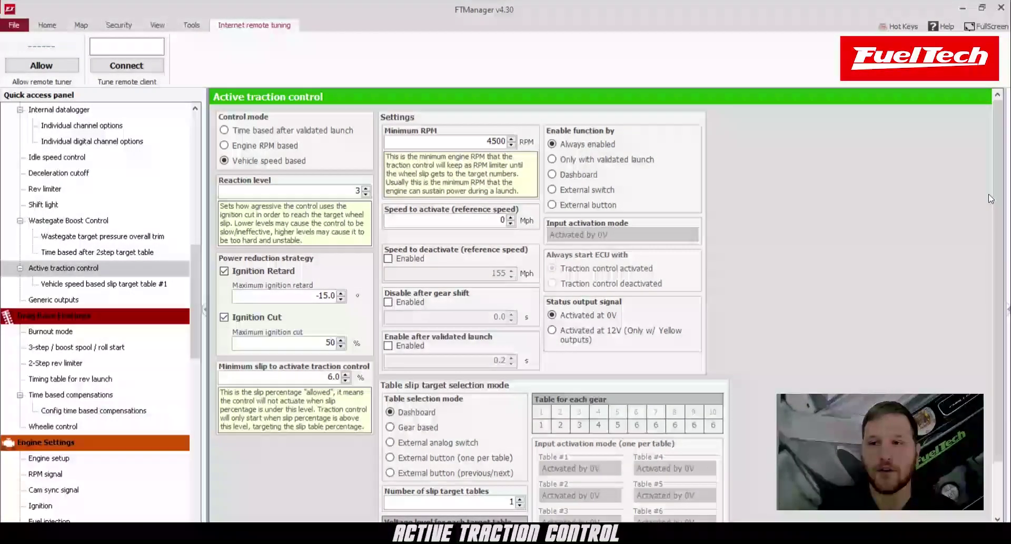
scroll(1003, 227, "down", 1)
Step: Show Vehicle speed based slip target table #1, flat 6.0% across 0–200 Mph
scroll(1004, 227, "down", 1)
left_click(134, 284)
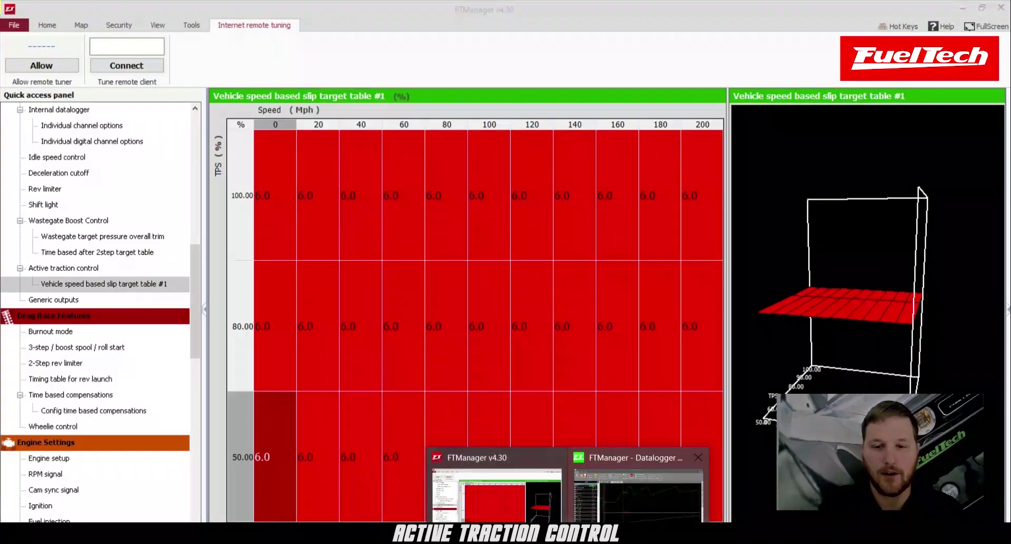
Step: Switch to the Datalogger window and view the 1*class 5,969 log
left_click(653, 511)
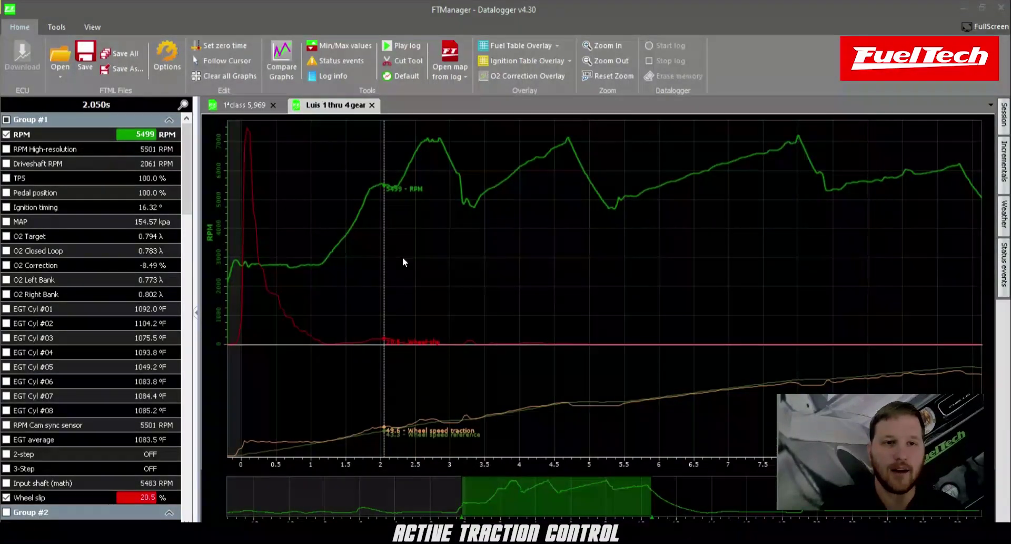
left_click(231, 105)
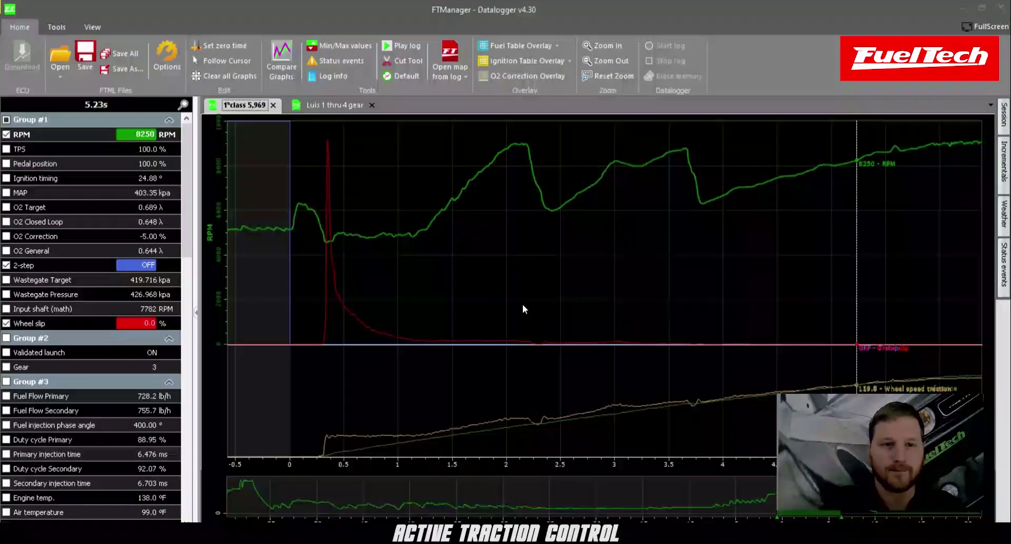
Step: View the first-through-fourth-gear log and read wheel slip from launch spike through first shift
left_click(319, 106)
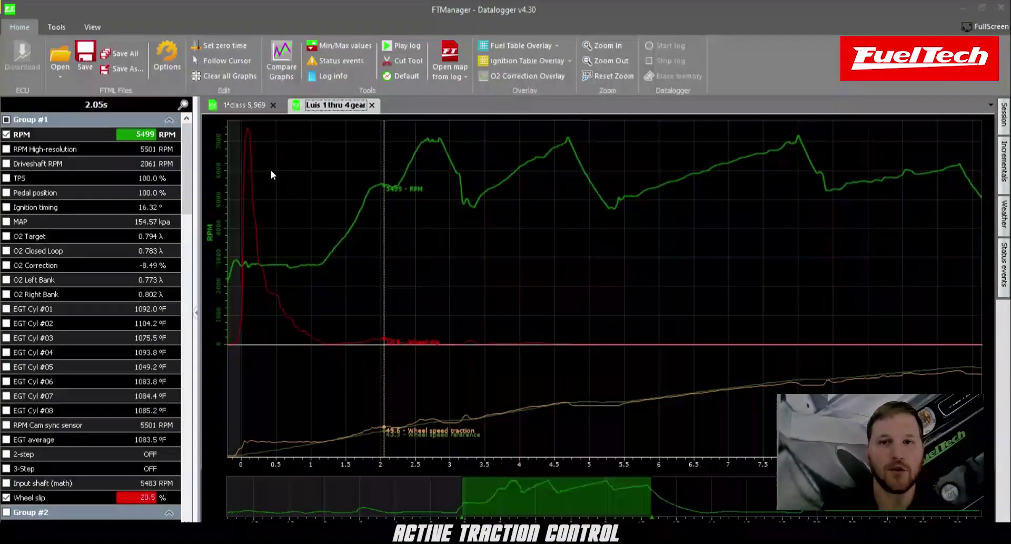
left_click(246, 151)
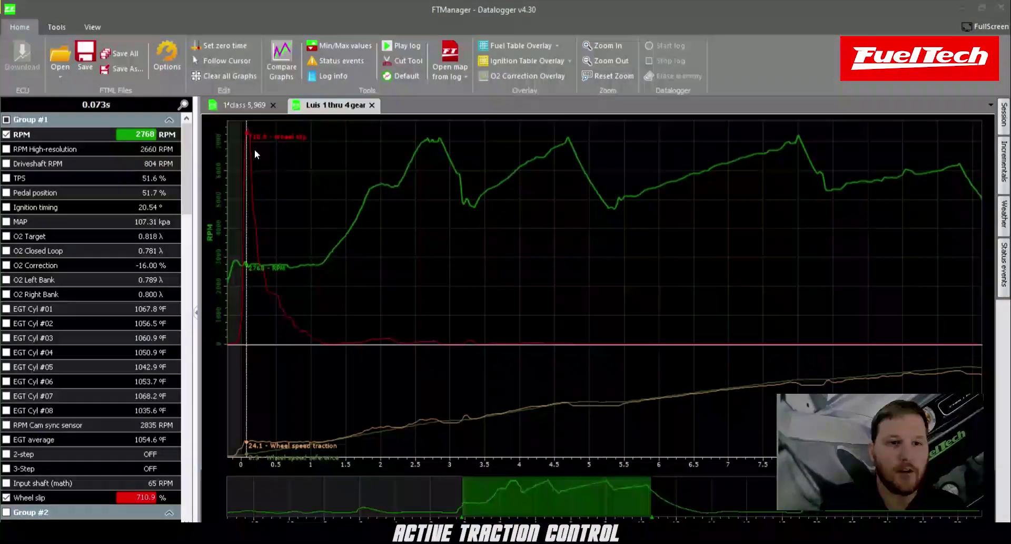
left_click(254, 150)
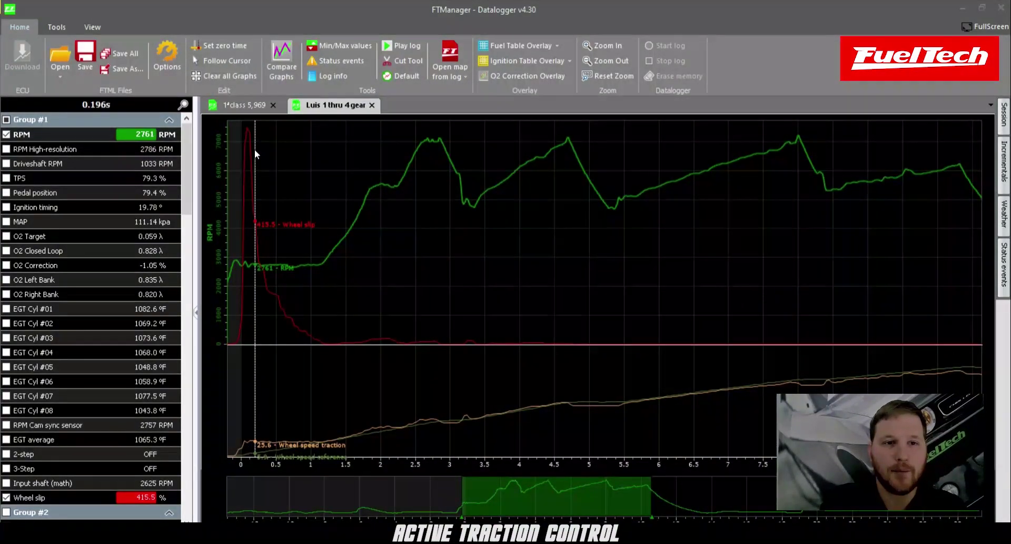
left_click(291, 185)
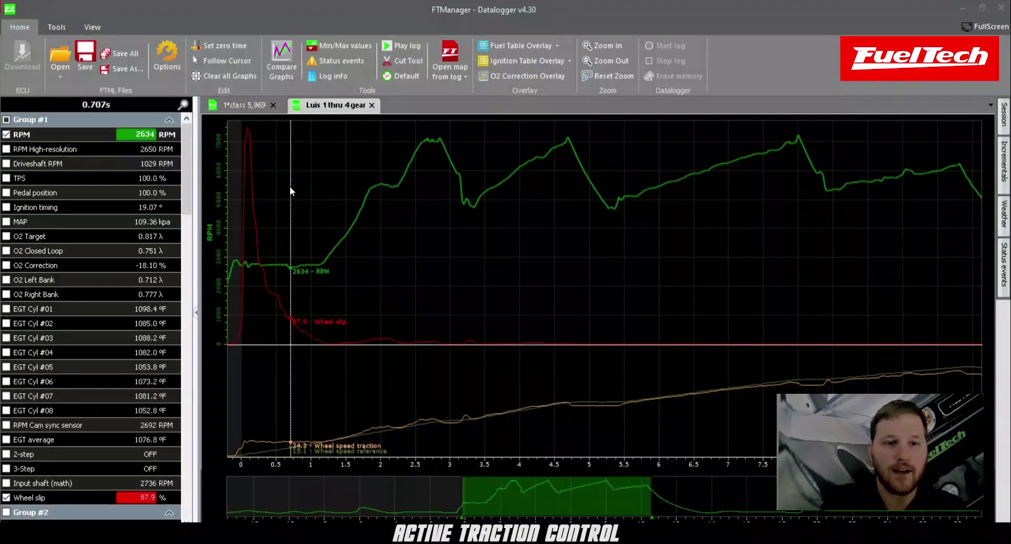
left_click(357, 255)
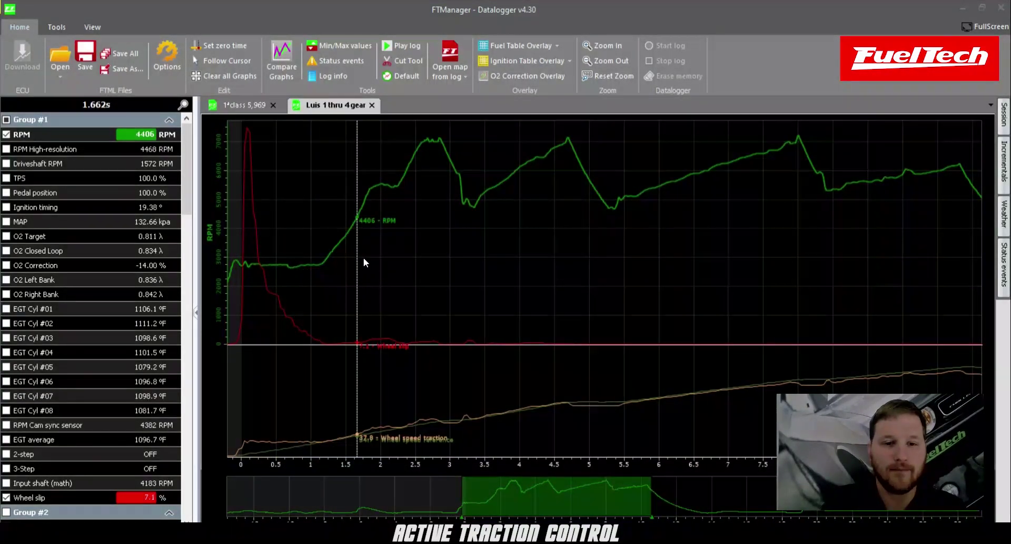
left_click(405, 289)
left_click(476, 310)
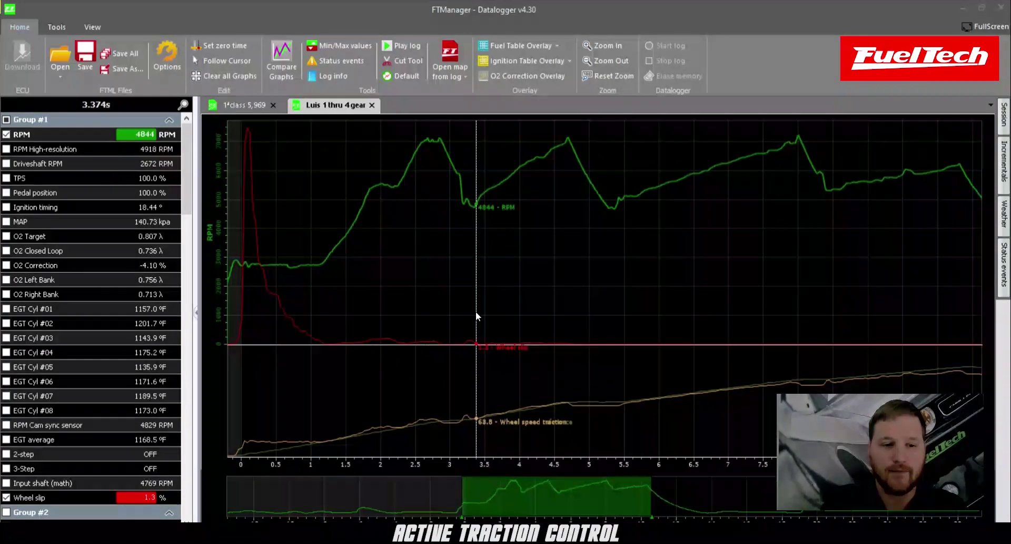
left_click(528, 316)
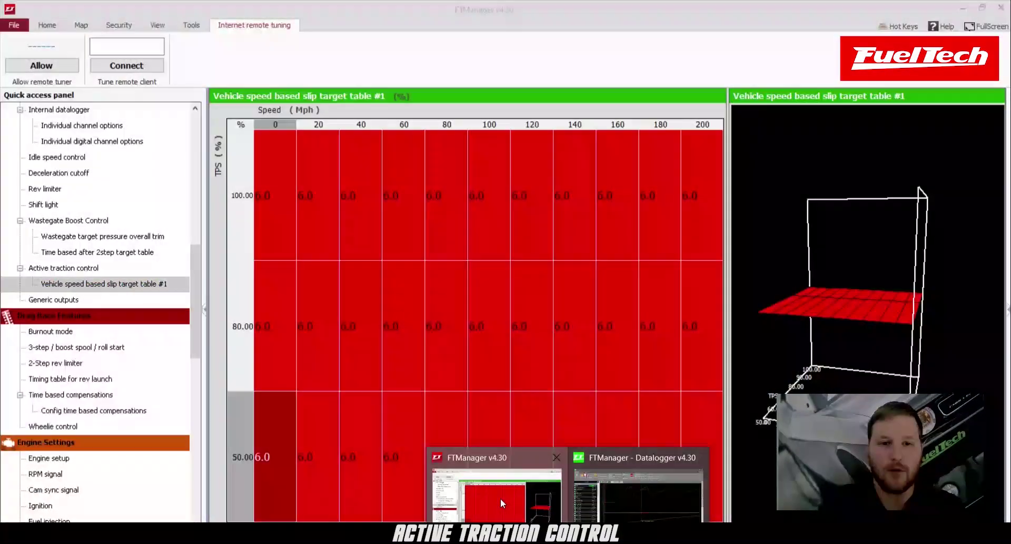
Step: Enlarge the slip table full screen and set the 100% TPS cells at 0 and 20 mph to 750 and 500
left_click(501, 498)
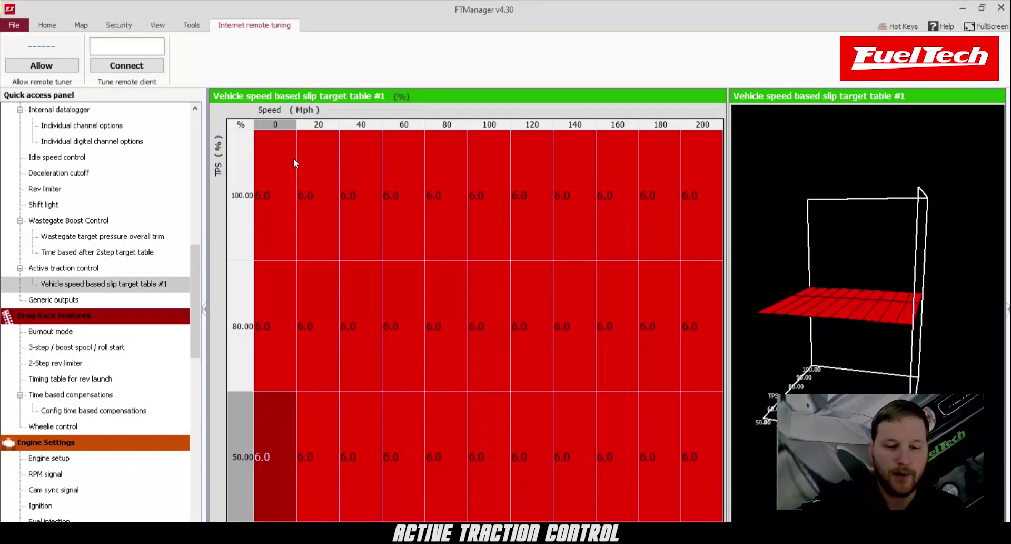
key("F11")
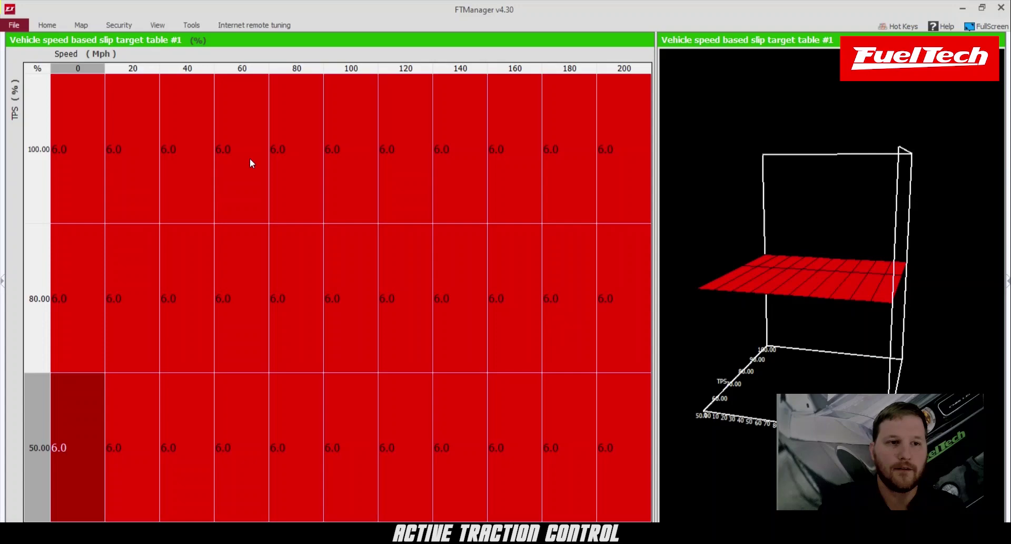
left_click(83, 122)
key("Return")
type("750")
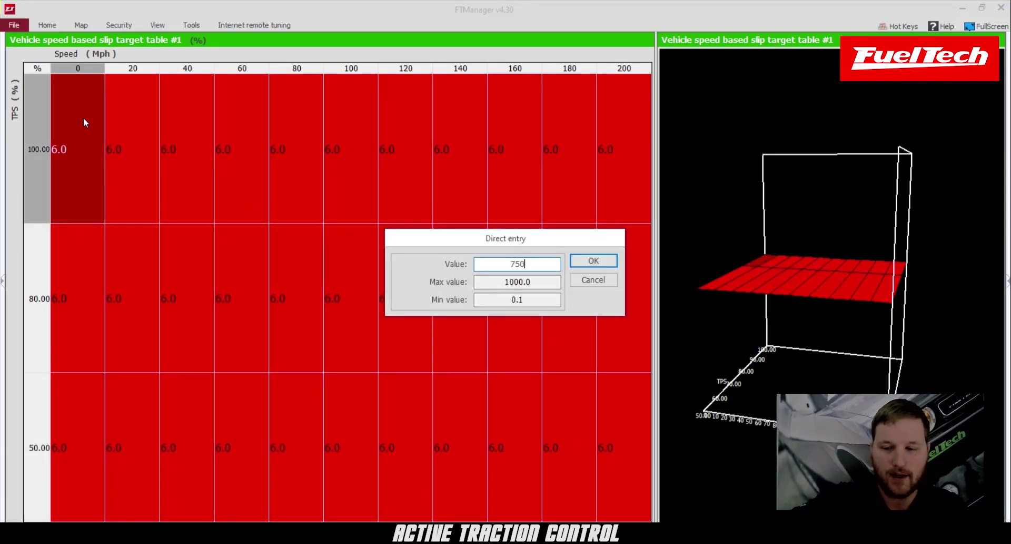
key("Return")
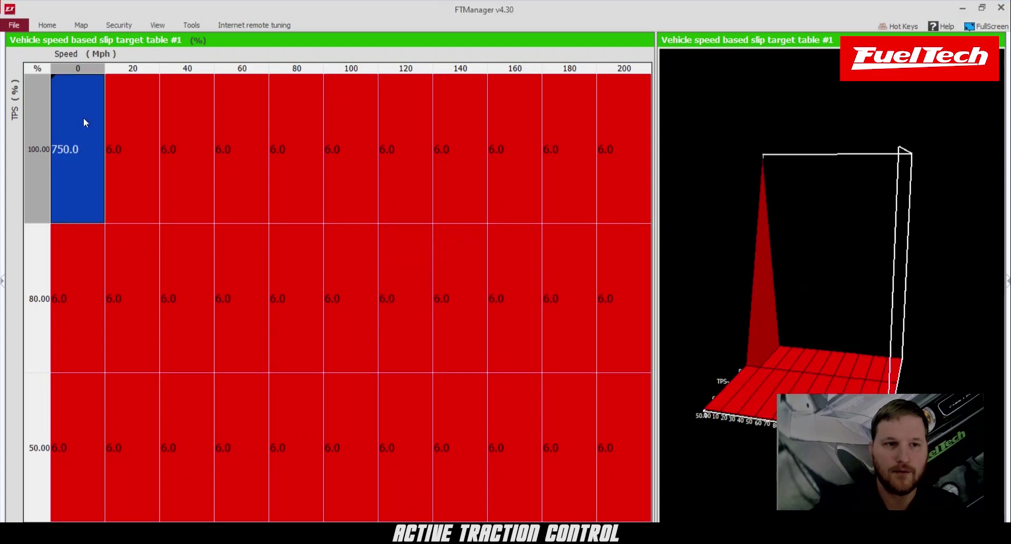
left_click(128, 136)
key("Return")
type("500")
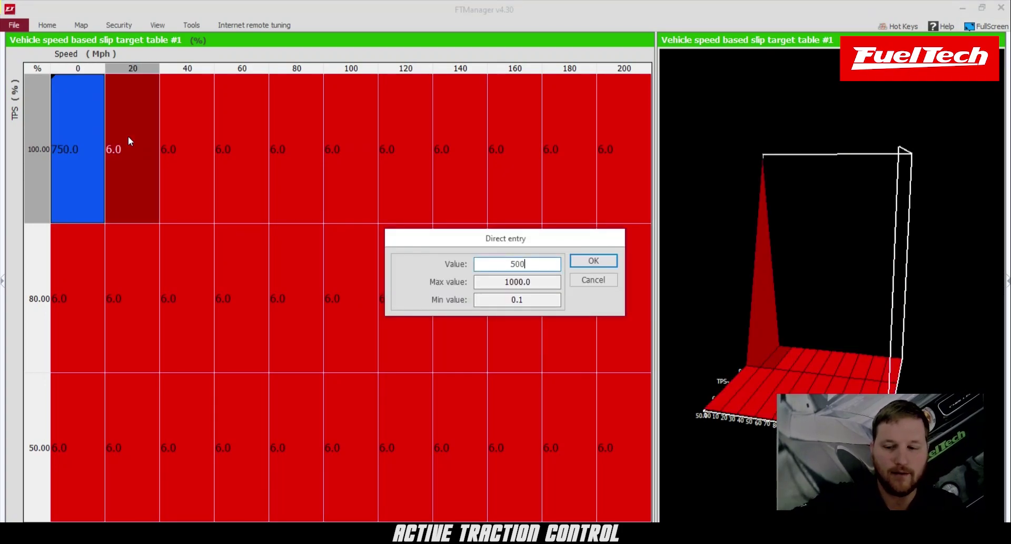
key("Return")
Step: Set the 100% TPS cells at 40, 60 and 80 mph to 75, 30 and 10
left_click(178, 149)
key("Return")
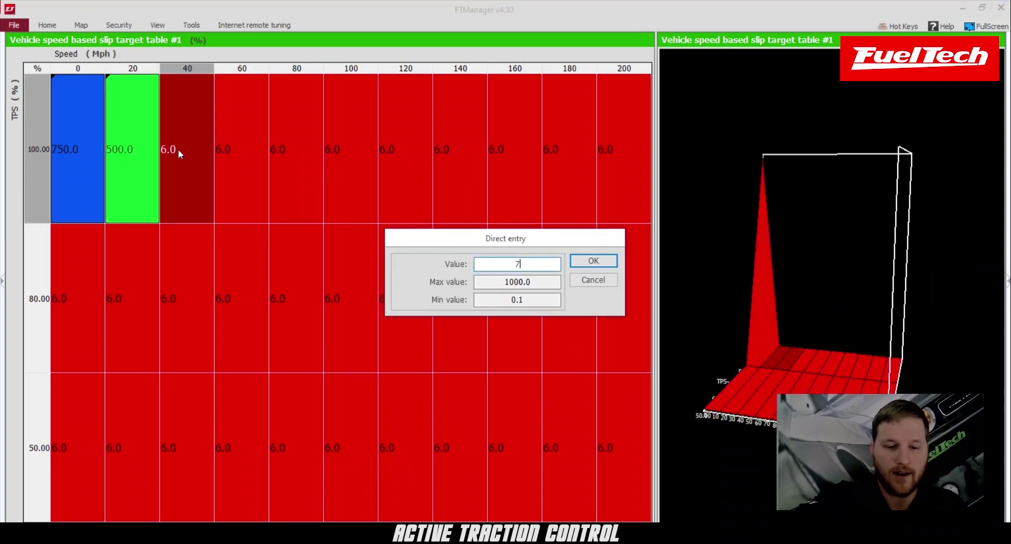
type("75")
key("Return")
left_click(245, 155)
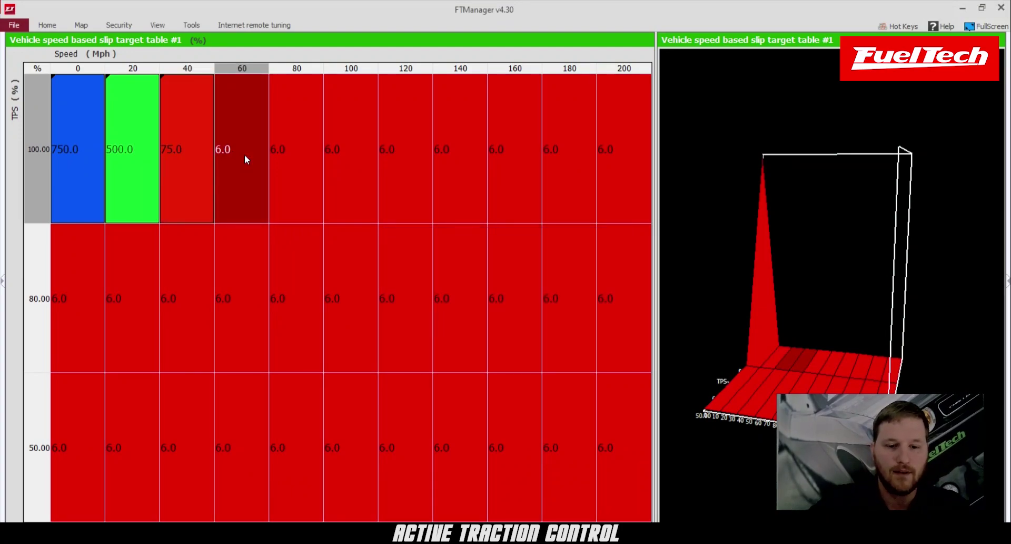
key("Return")
type("30")
key("Return")
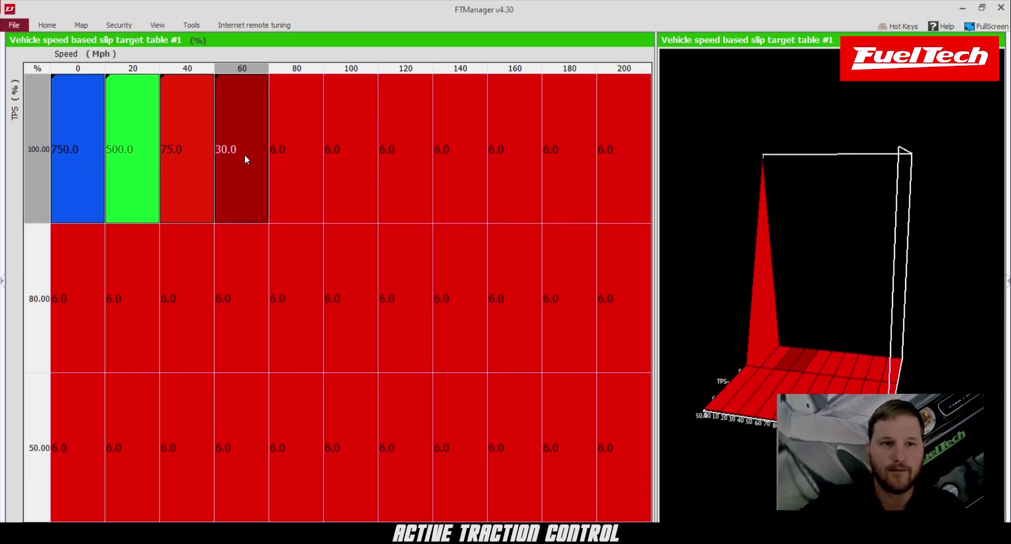
left_click(285, 166)
key("Return")
type("10")
key("Return")
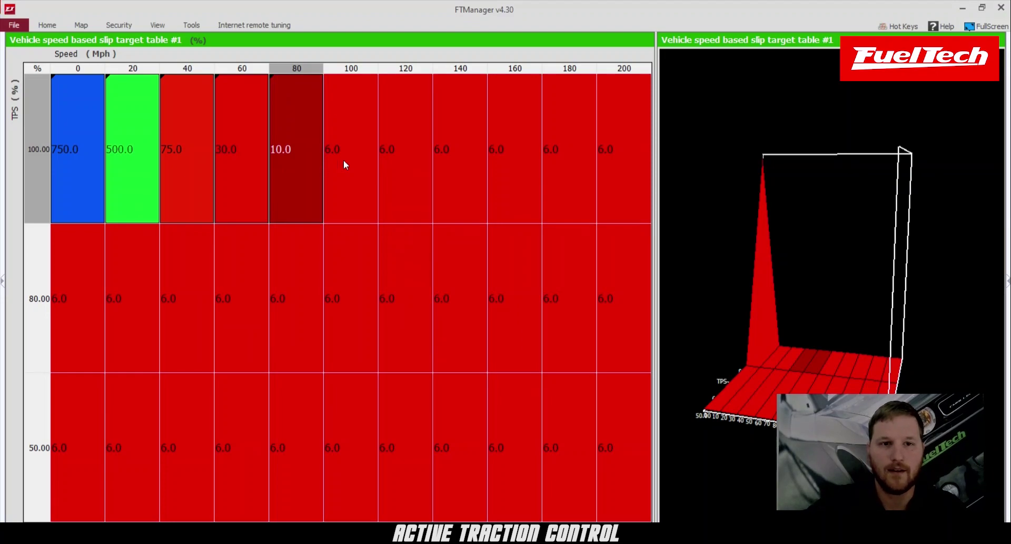
Step: Set every 100–200 mph cell of the 100% TPS row to 5
left_click_drag(343, 165, 643, 164)
type("5")
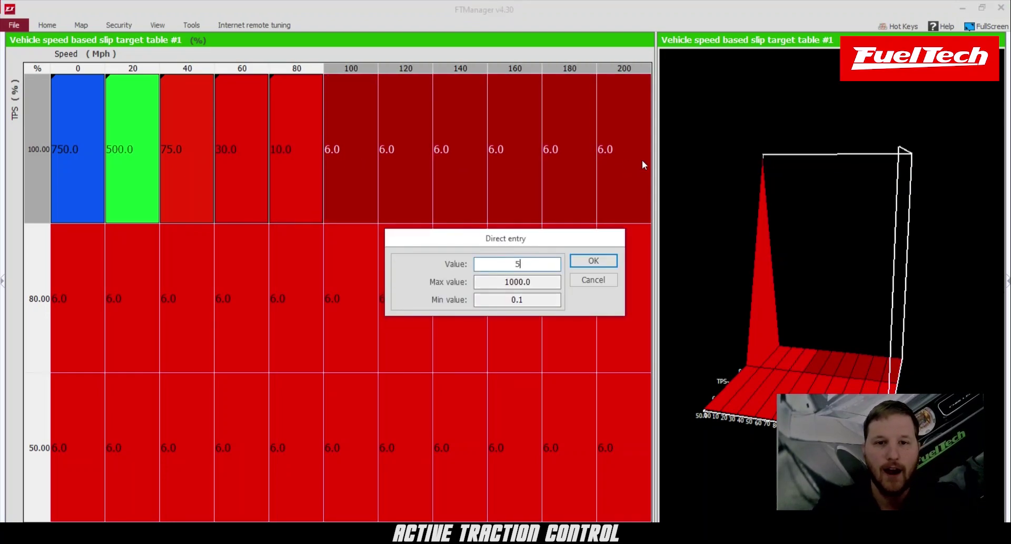
key("Return")
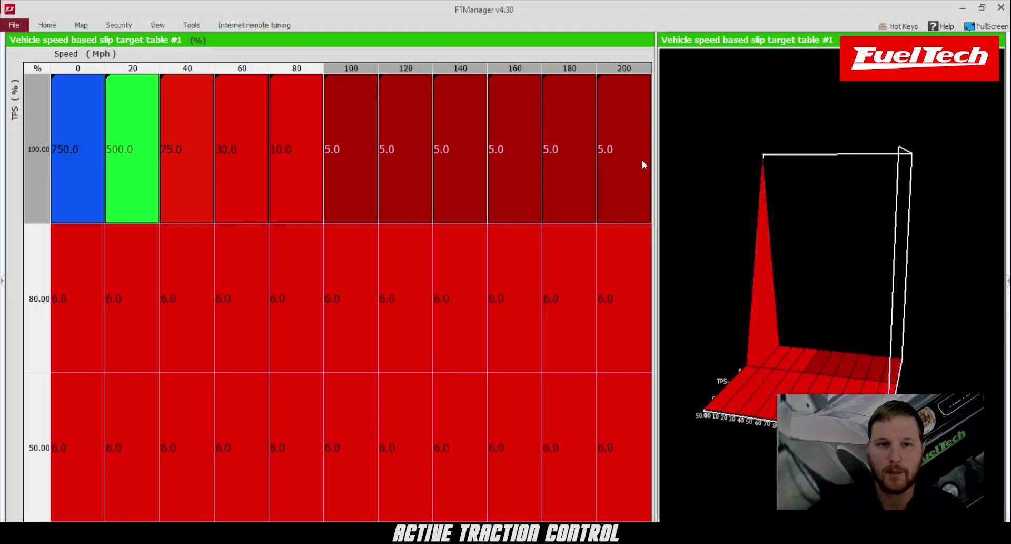
Step: Copy the 100% TPS row into the 80% row and multiply it by 0.5
left_click(90, 142)
left_click_drag(91, 141, 604, 185)
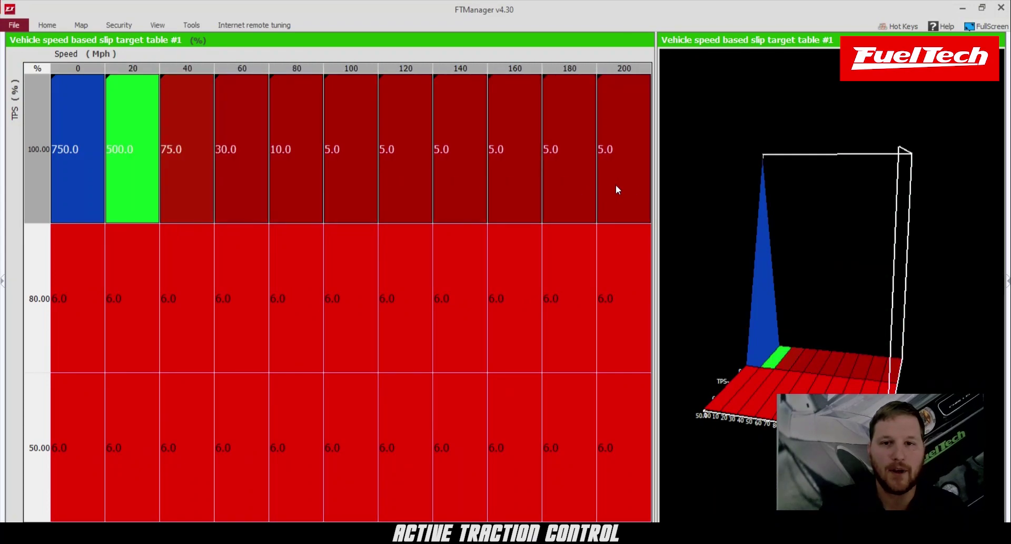
right_click(617, 189)
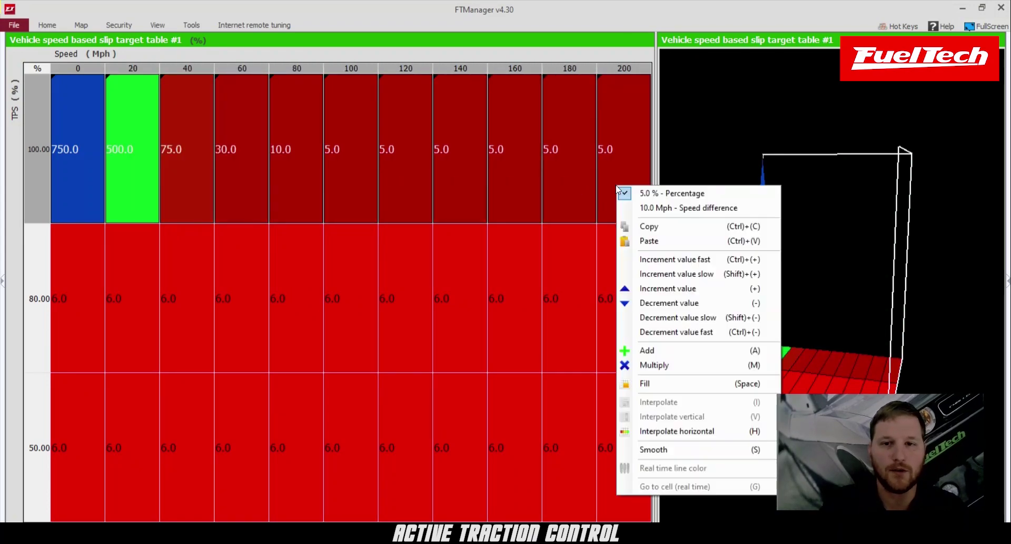
left_click(657, 229)
left_click_drag(89, 253, 645, 295)
key("ctrl+v")
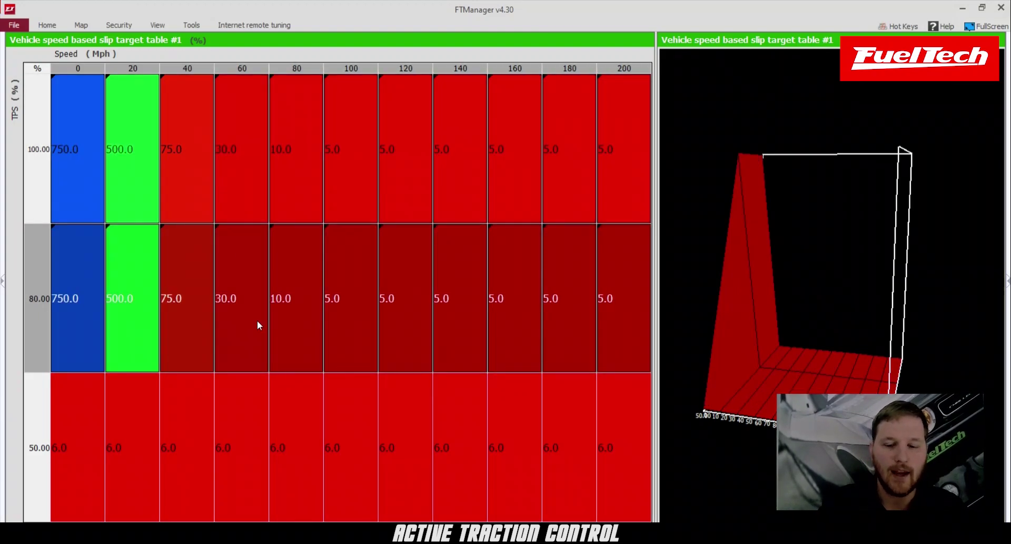
key("asterisk")
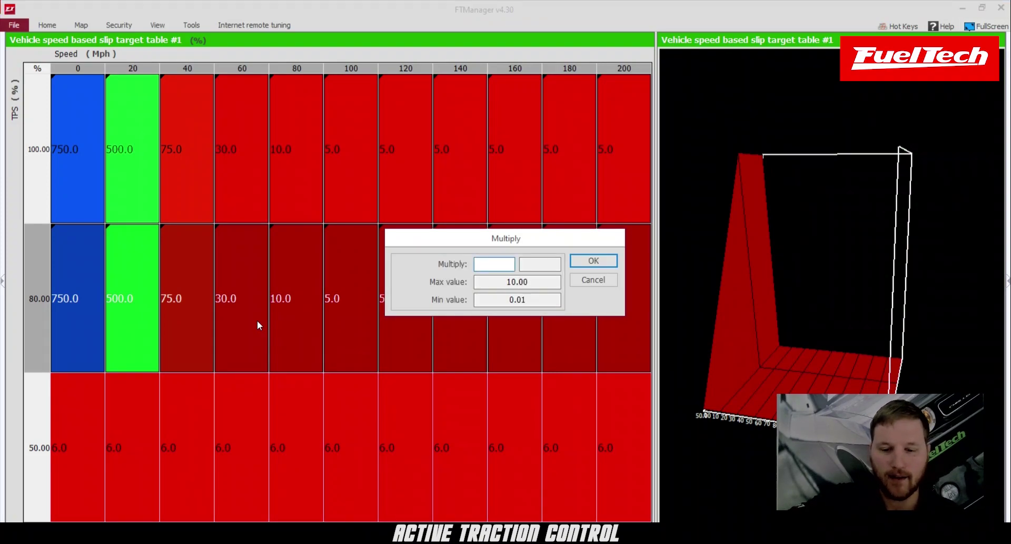
type("0.5")
key("Return")
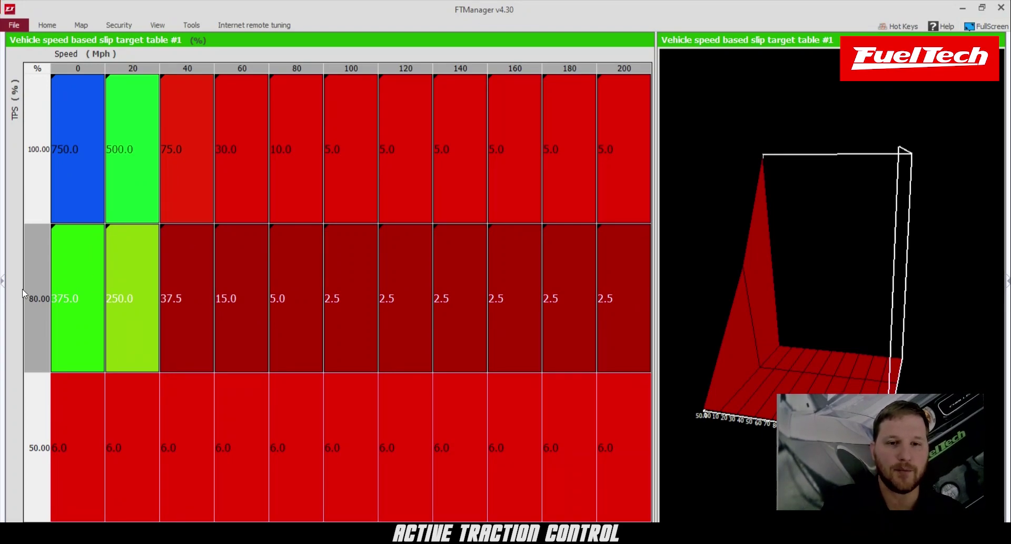
Step: Copy the 80% TPS row into the 50% row and multiply it by .5
left_click(37, 420)
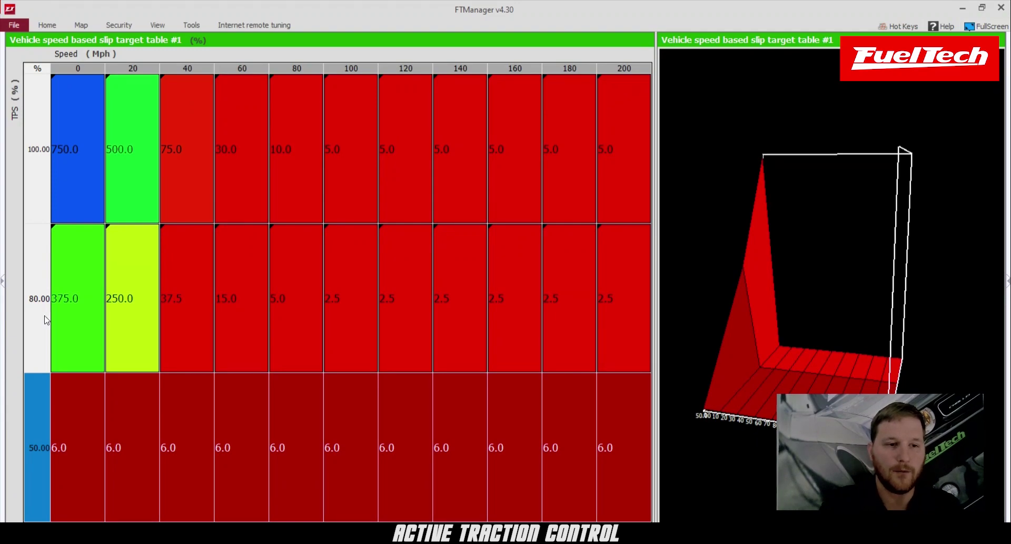
left_click_drag(72, 292, 631, 311)
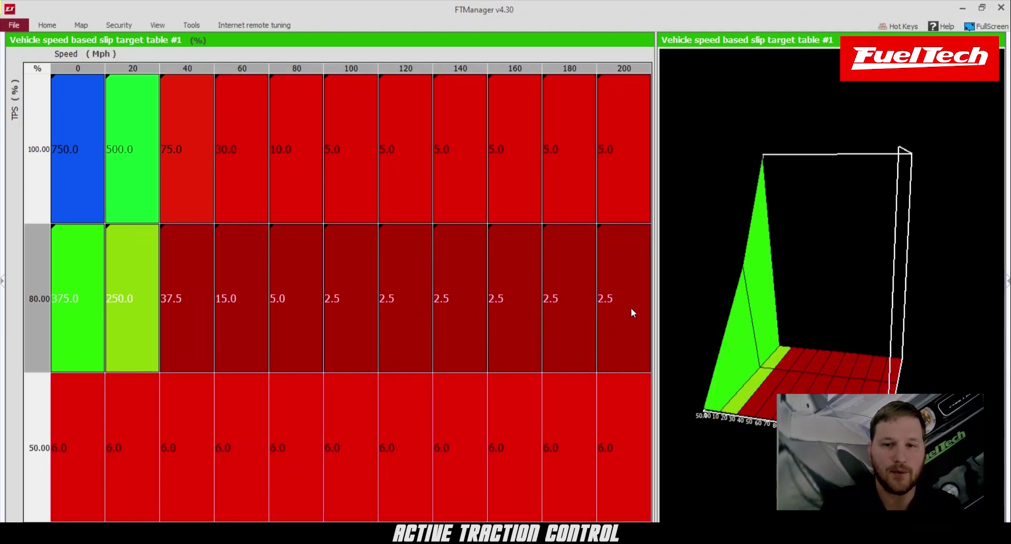
right_click(561, 297)
left_click(615, 282)
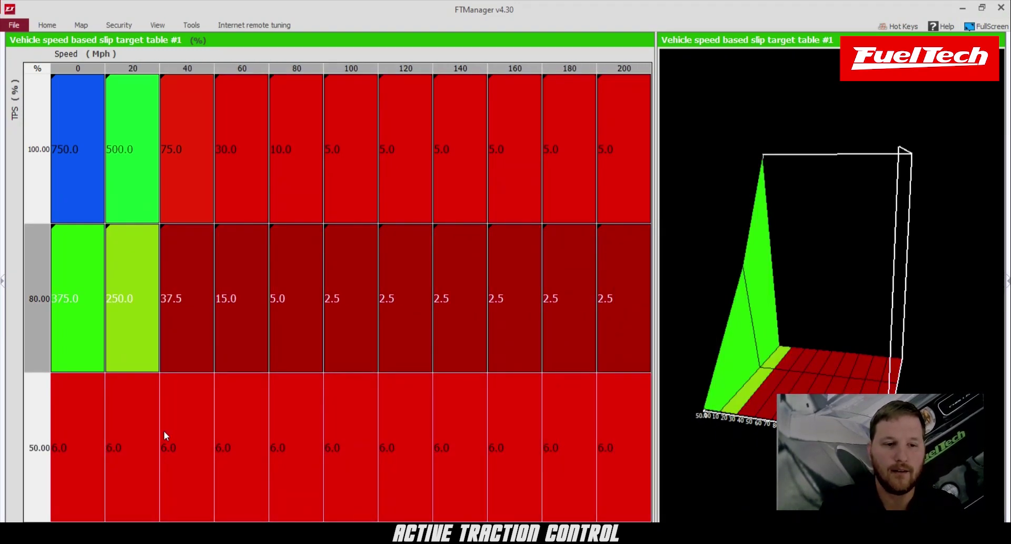
left_click_drag(79, 432, 630, 431)
key("ctrl+v")
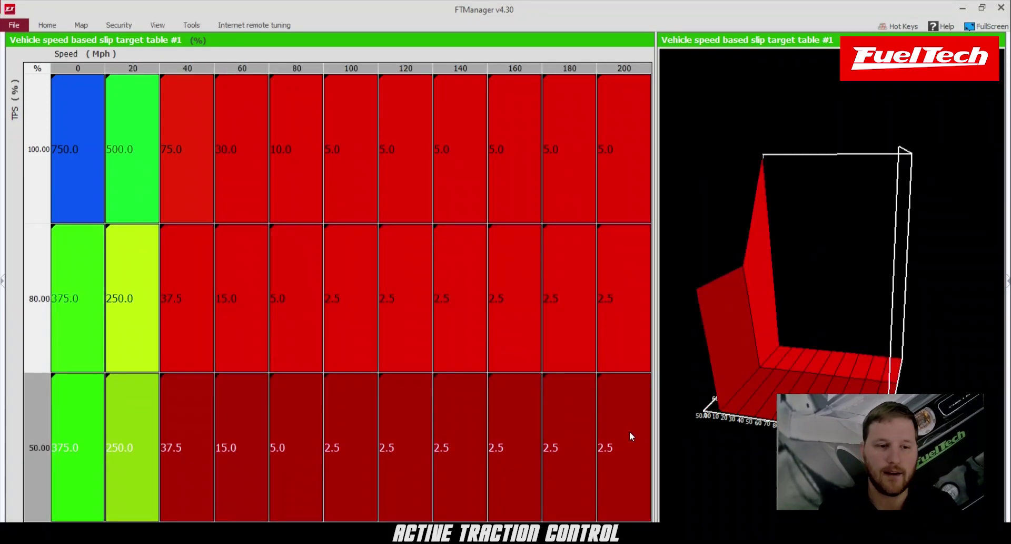
key("asterisk")
type(".")
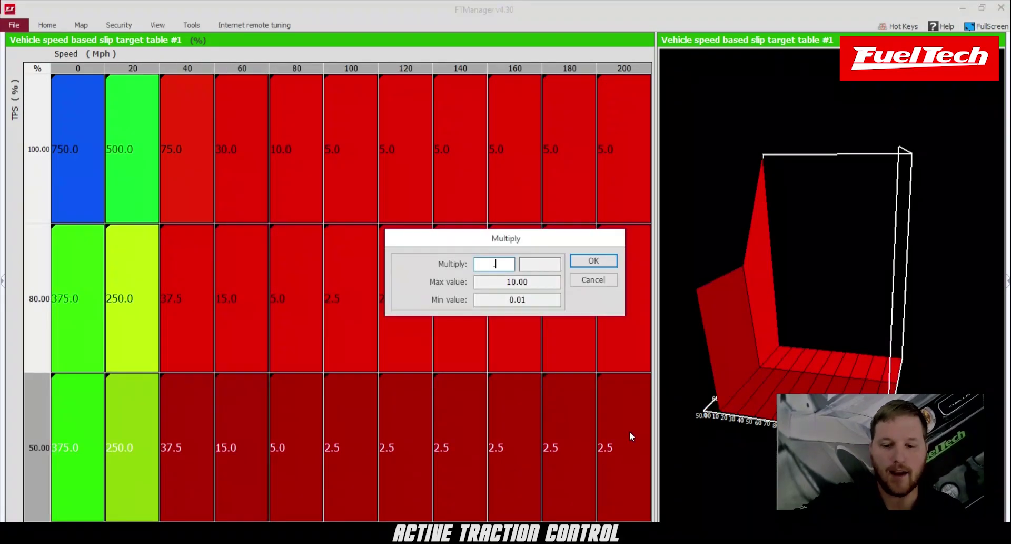
type("5")
key("Return")
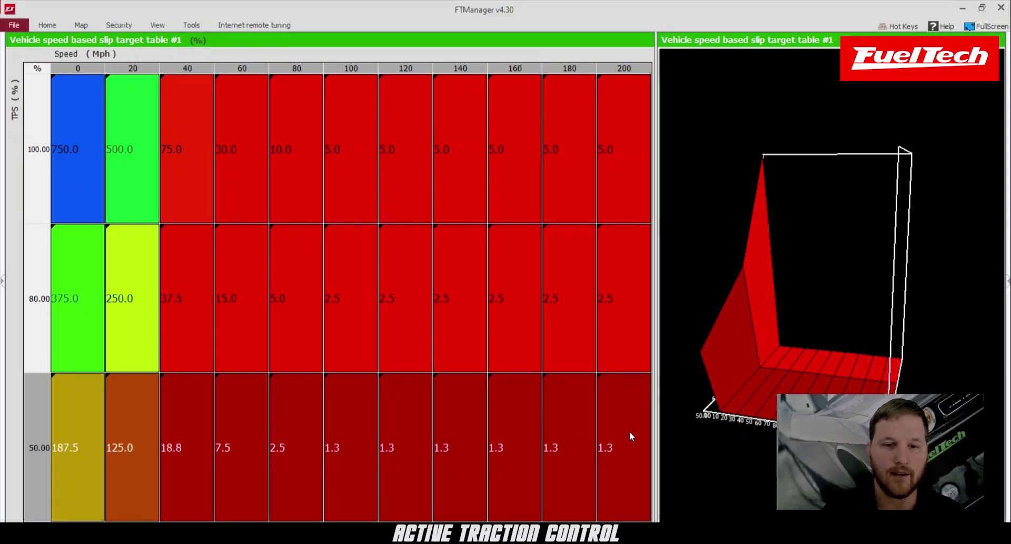